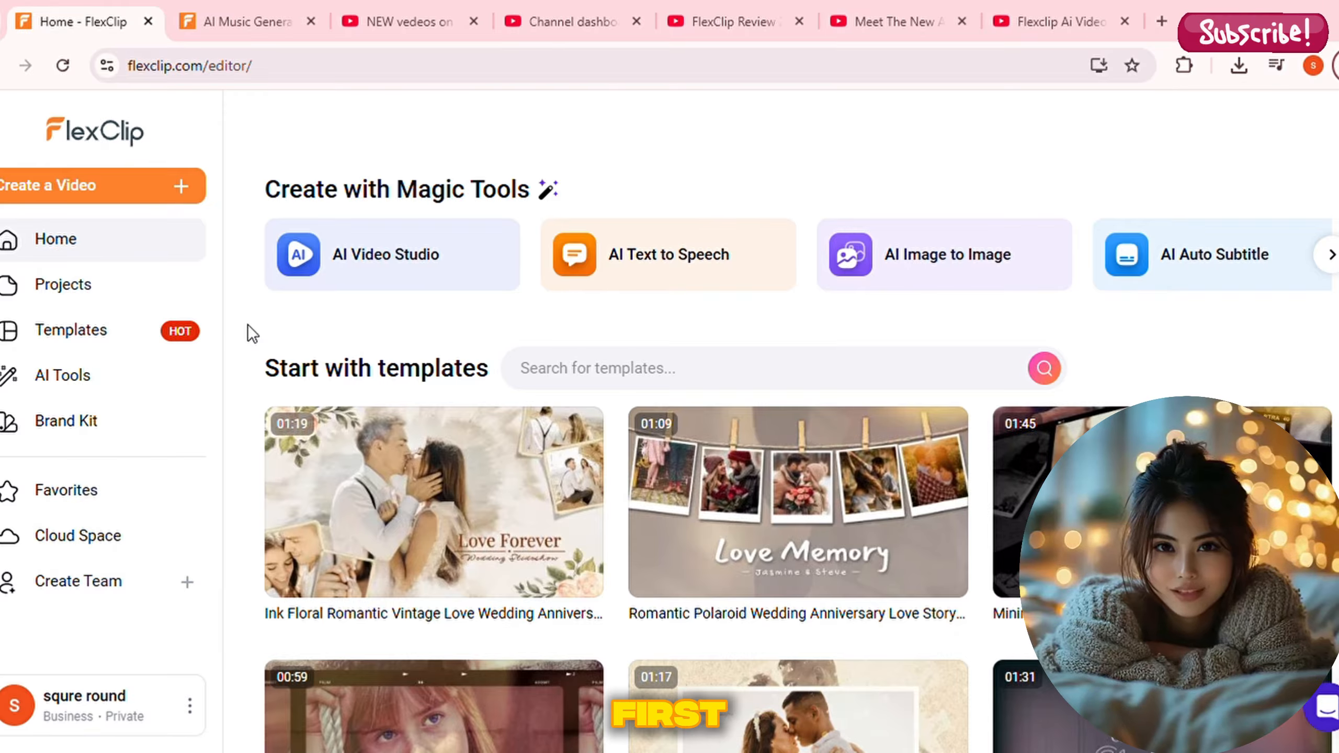
Open the premade video templates and browse the categories from Most Popular through Recently Added
{"action": "left_click", "coordinate": [38, 333]}
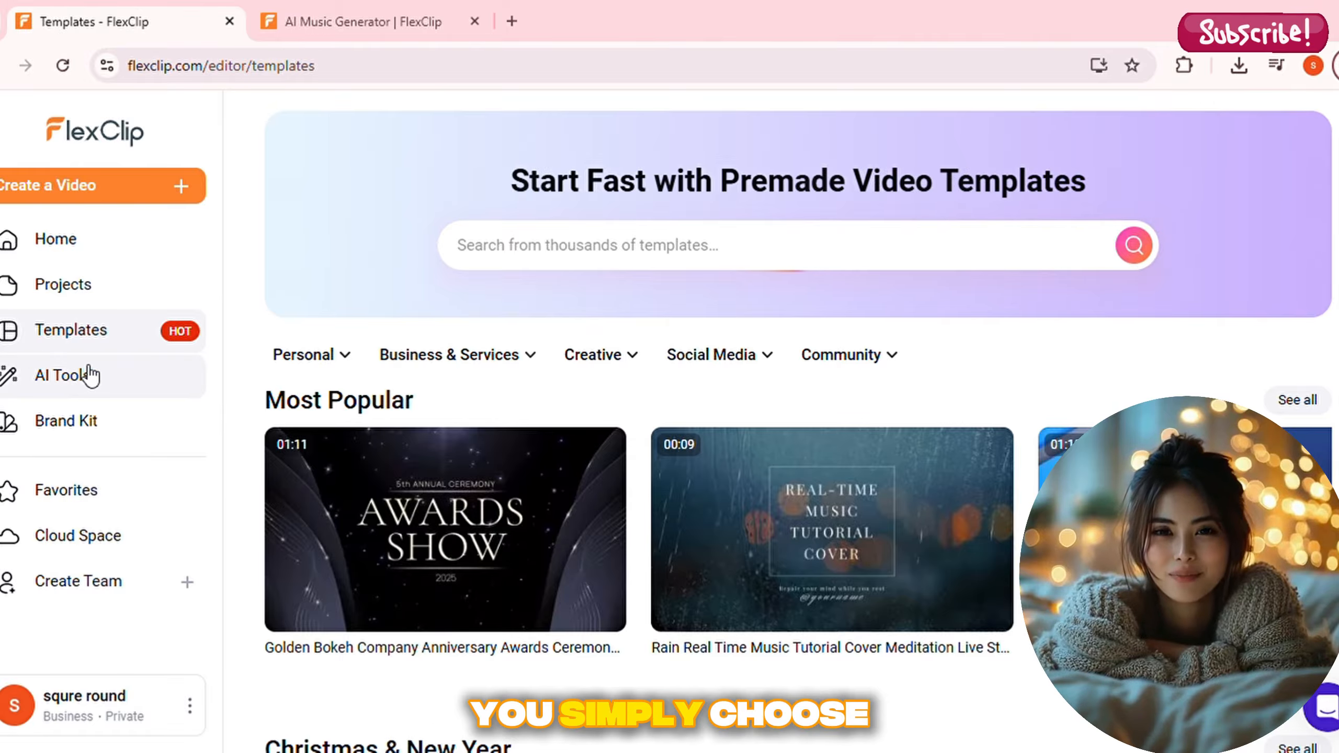
{"action": "scroll", "coordinate": [258, 515], "scroll_direction": "down", "scroll_amount": 1}
{"action": "scroll", "coordinate": [258, 512], "scroll_direction": "down", "scroll_amount": 10}
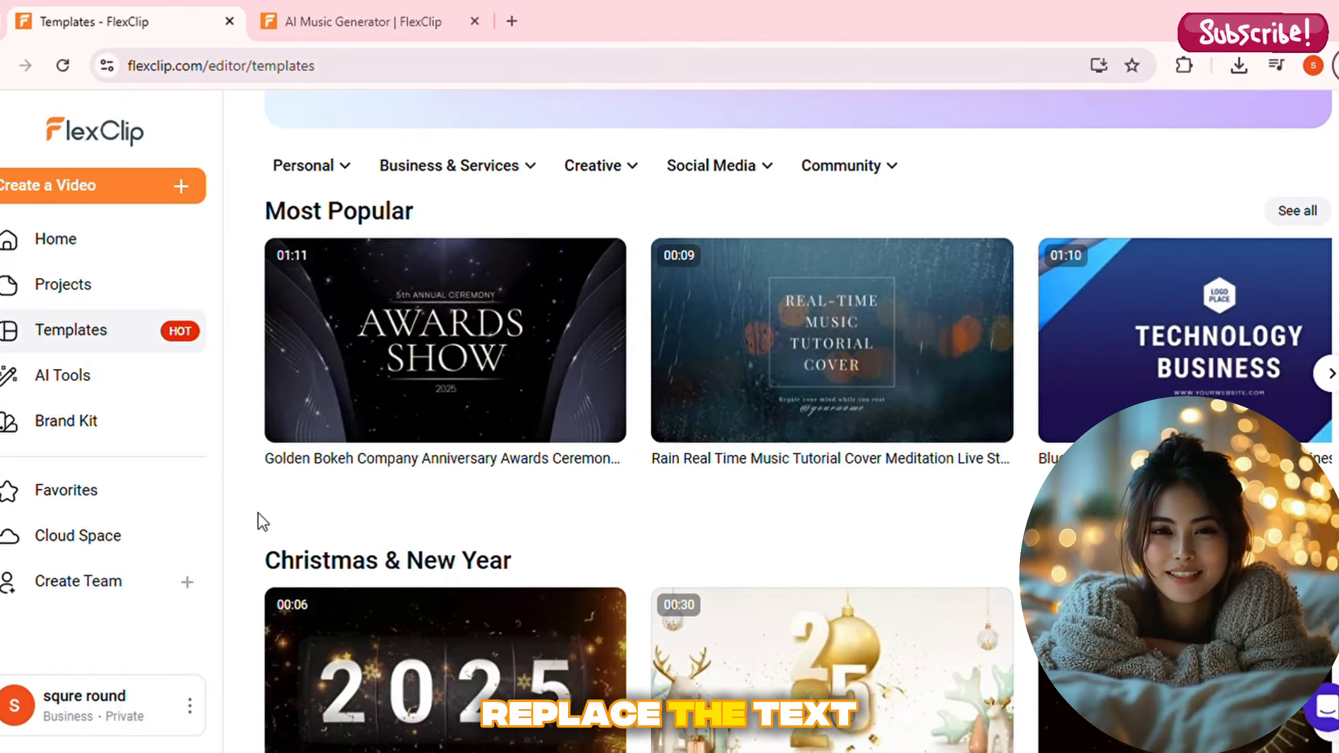
{"action": "scroll", "coordinate": [257, 512], "scroll_direction": "down", "scroll_amount": 12}
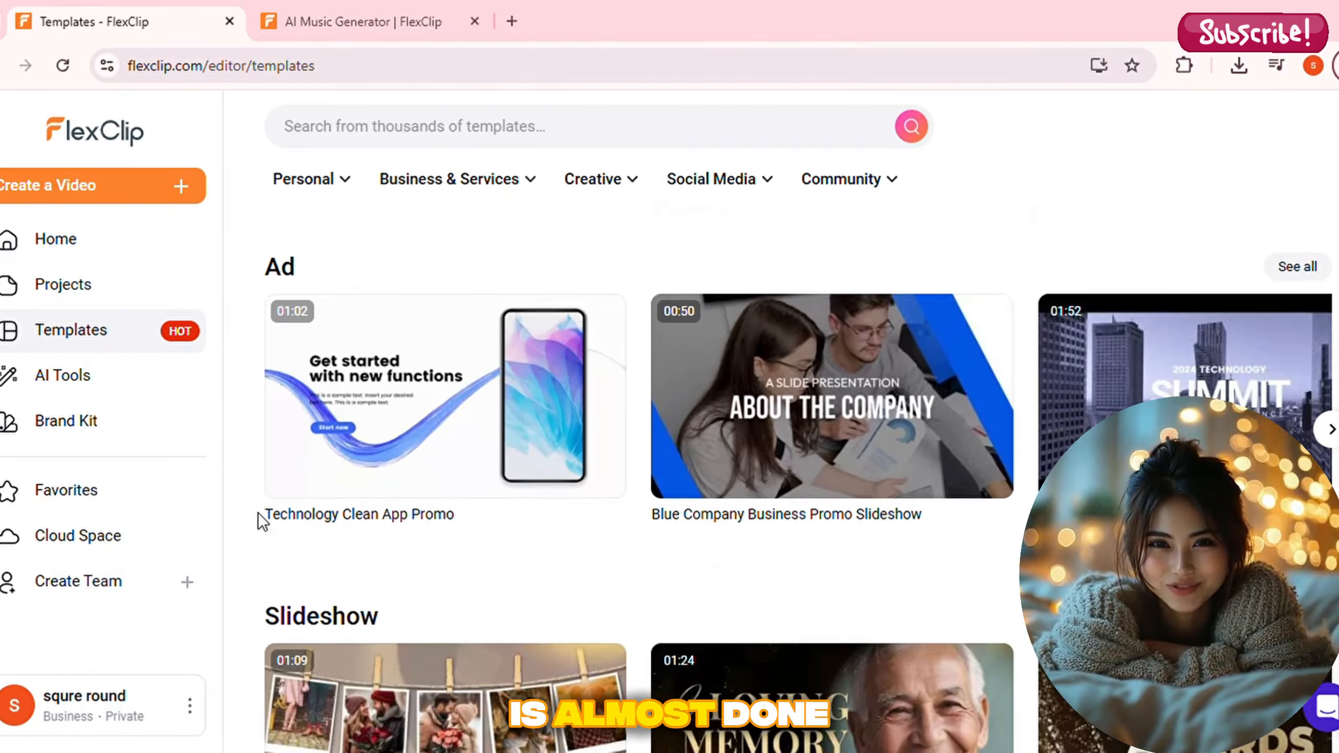
{"action": "scroll", "coordinate": [257, 513], "scroll_direction": "down", "scroll_amount": 2}
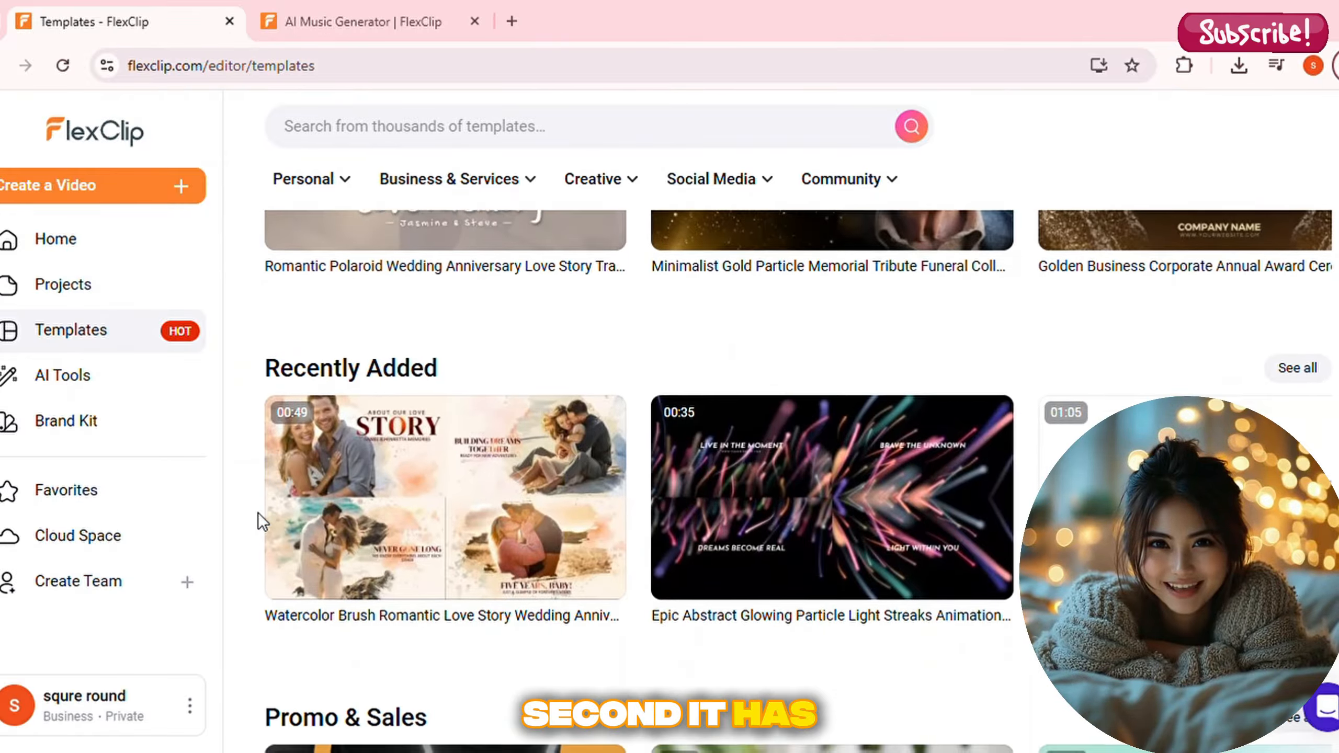
{"action": "scroll", "coordinate": [257, 513], "scroll_direction": "up", "scroll_amount": 6}
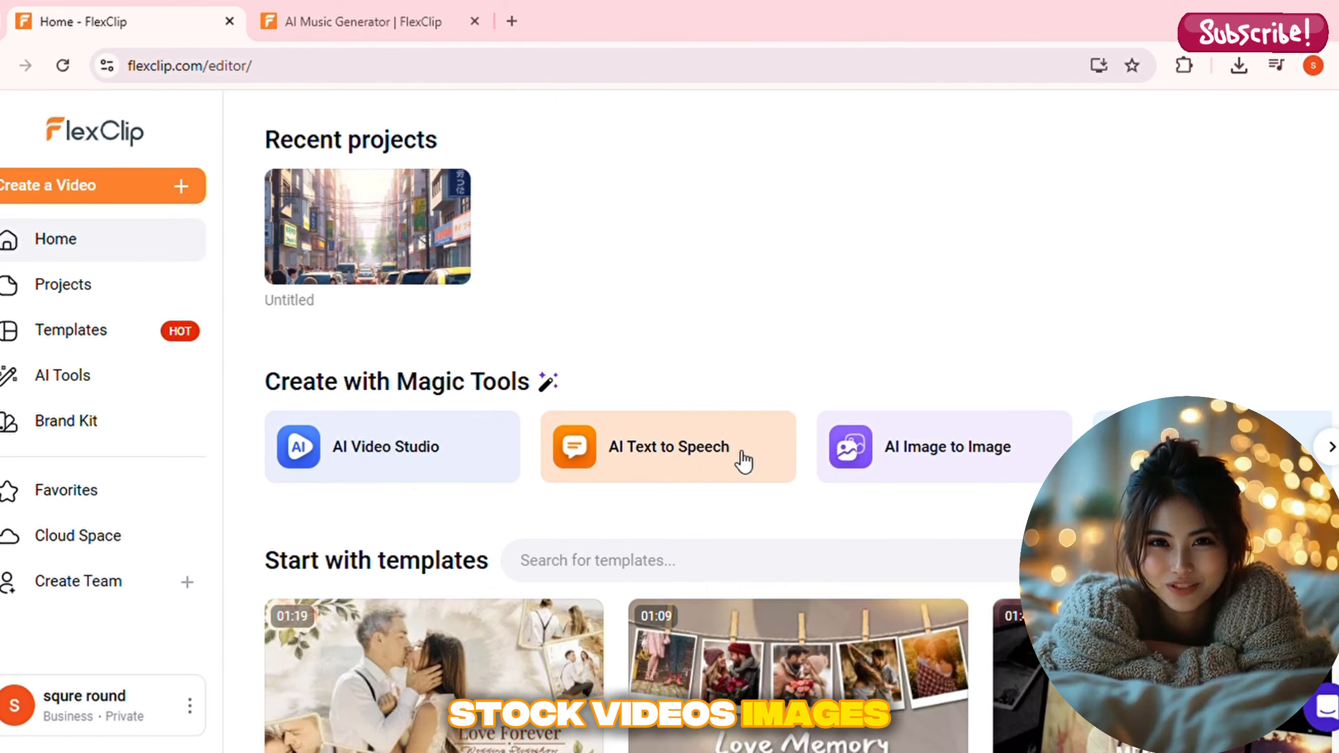
Look through the remaining Magic Tools on the home page and the starter templates listed below them
{"action": "left_click", "coordinate": [1332, 449]}
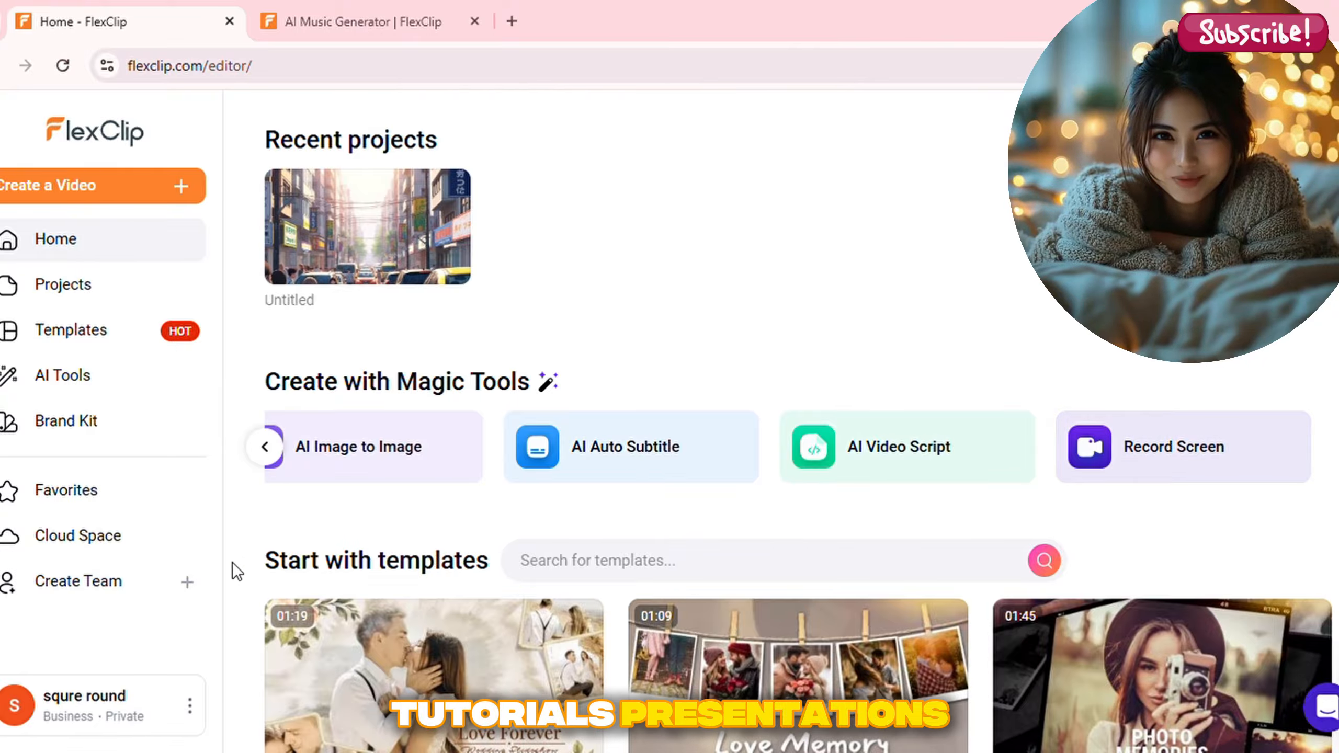
{"action": "scroll", "coordinate": [253, 590], "scroll_direction": "down", "scroll_amount": 15}
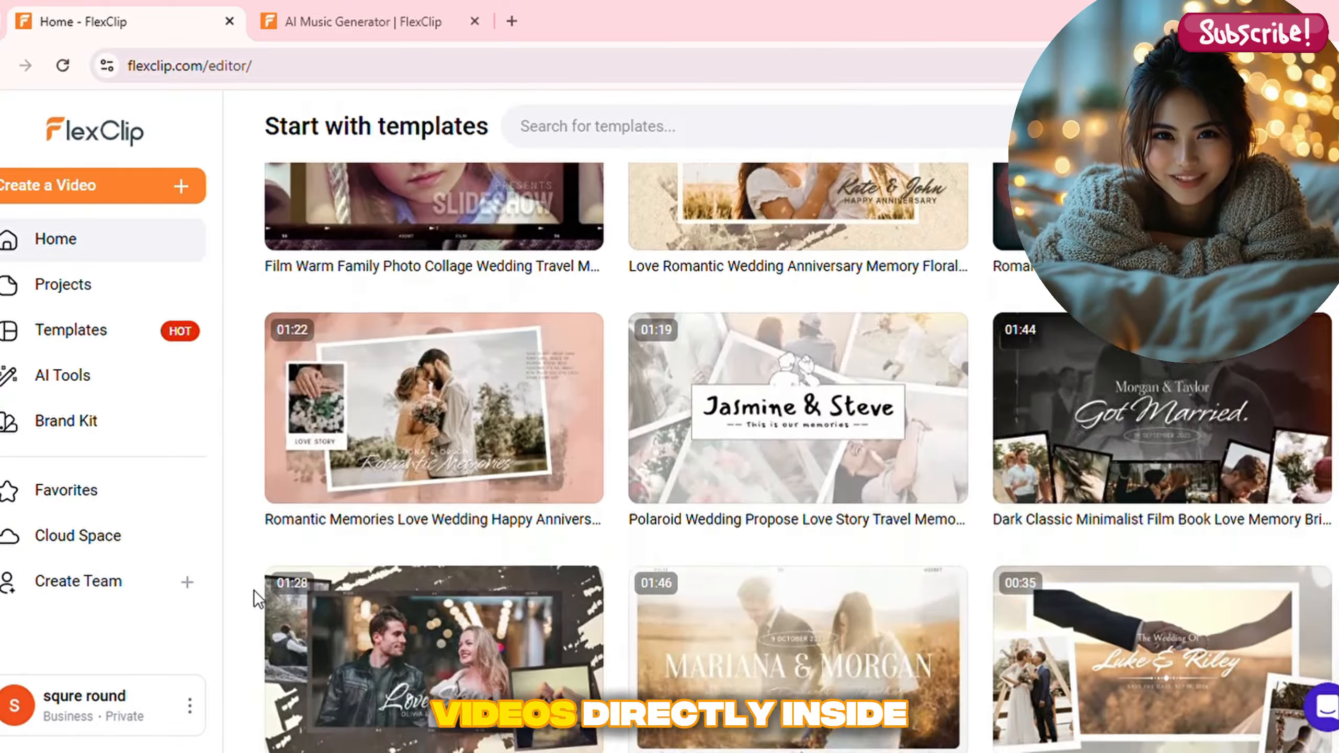
{"action": "scroll", "coordinate": [253, 591], "scroll_direction": "down", "scroll_amount": 20}
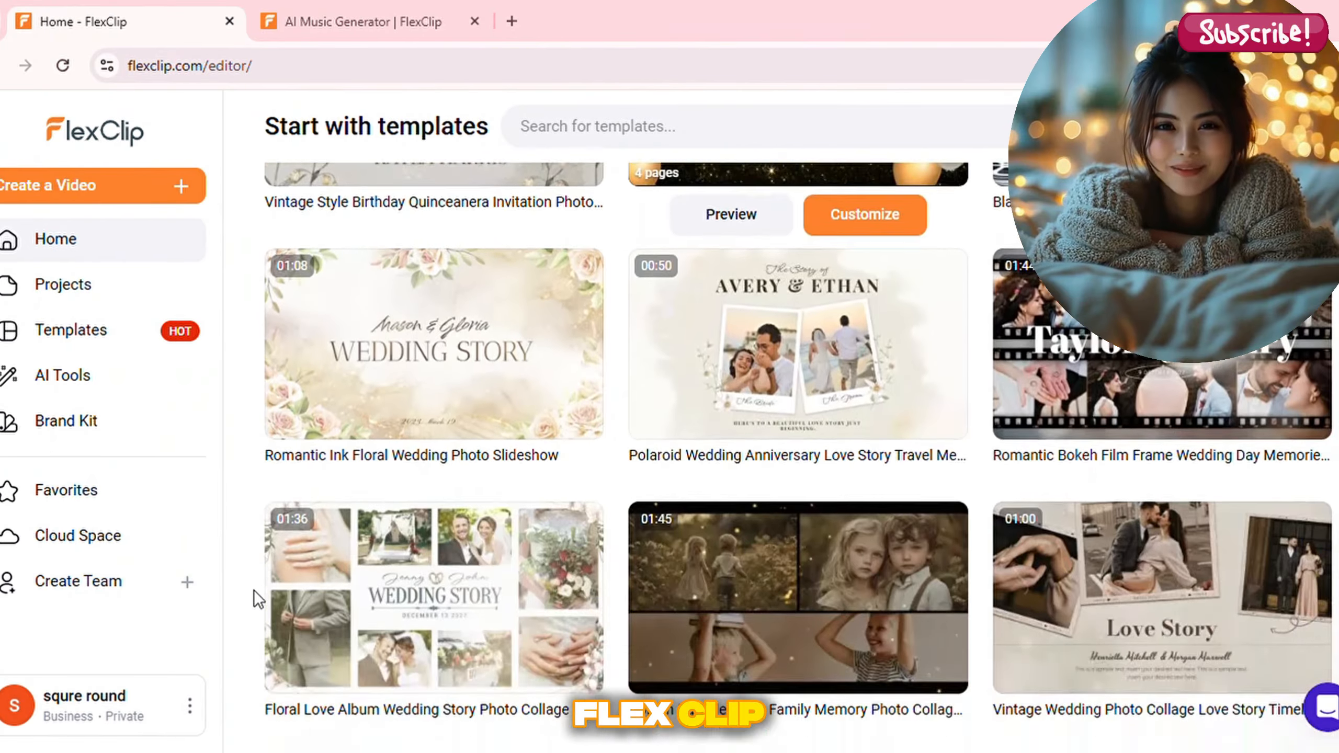
{"action": "scroll", "coordinate": [253, 590], "scroll_direction": "down", "scroll_amount": 4}
{"action": "scroll", "coordinate": [253, 590], "scroll_direction": "up", "scroll_amount": 20}
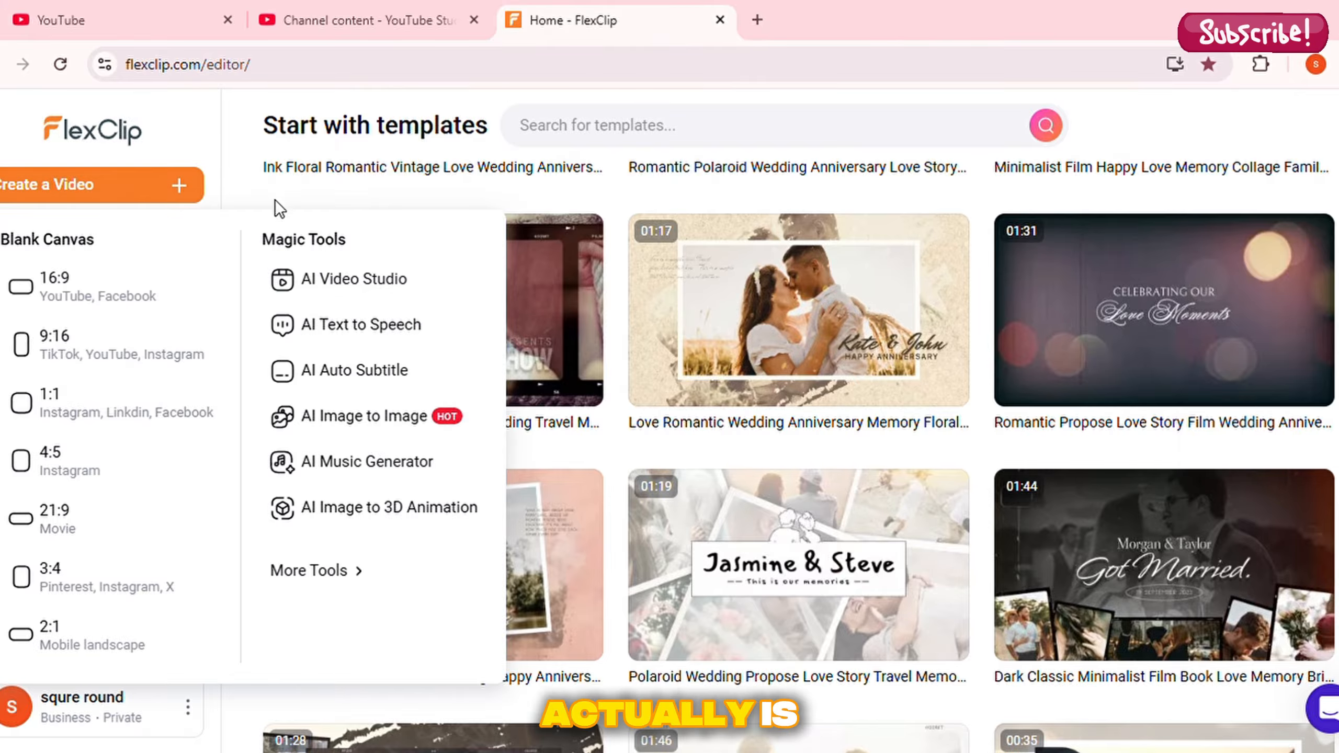
Open Text to Video in the AI Video Studio and set the ratio to 9:16 and the duration to 10s
{"action": "left_click", "coordinate": [334, 288]}
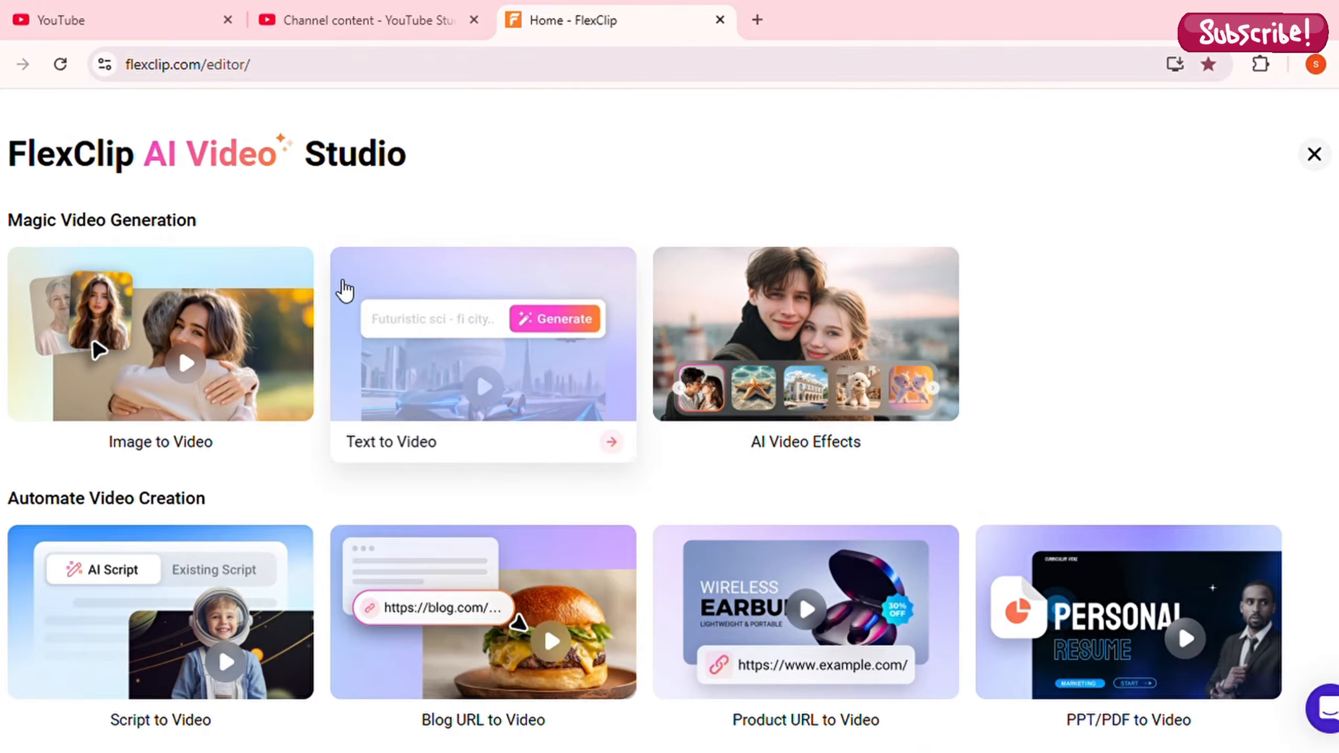
{"action": "left_click", "coordinate": [480, 377]}
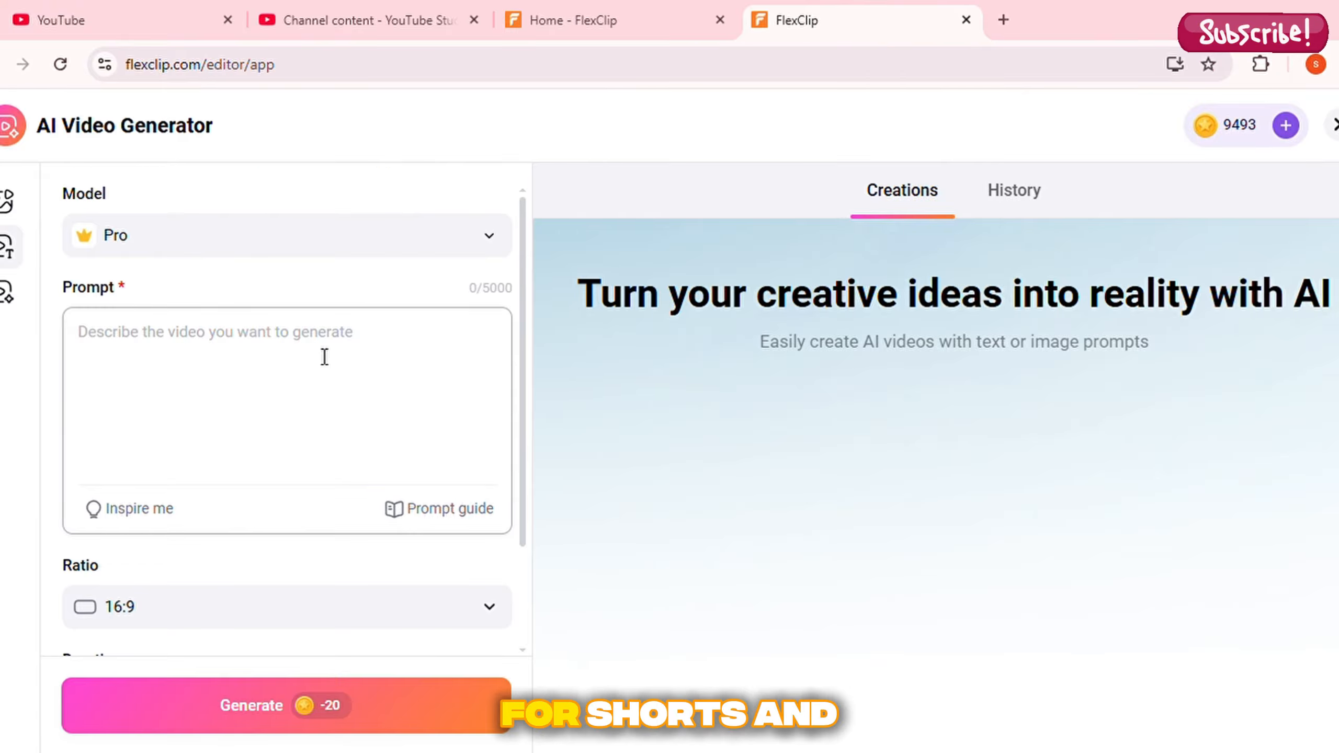
{"action": "scroll", "coordinate": [323, 357], "scroll_direction": "down", "scroll_amount": 2}
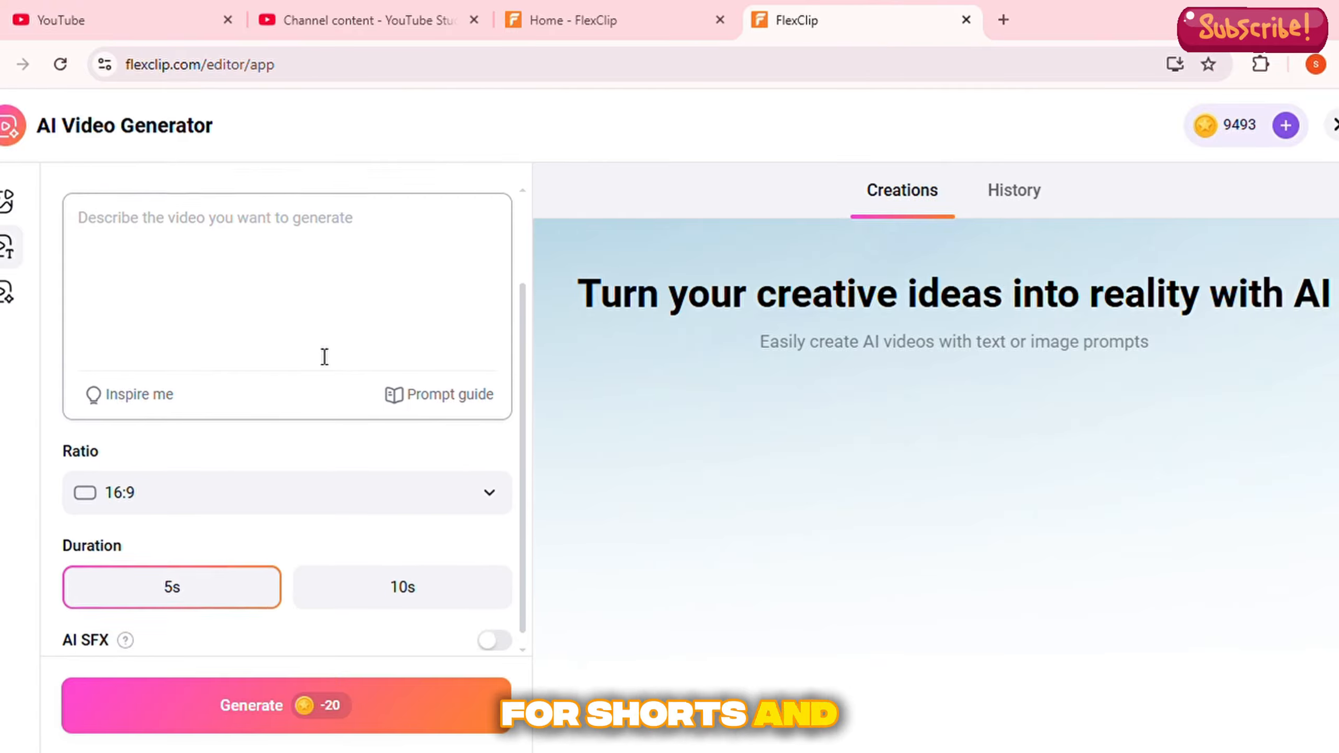
{"action": "left_click", "coordinate": [498, 495]}
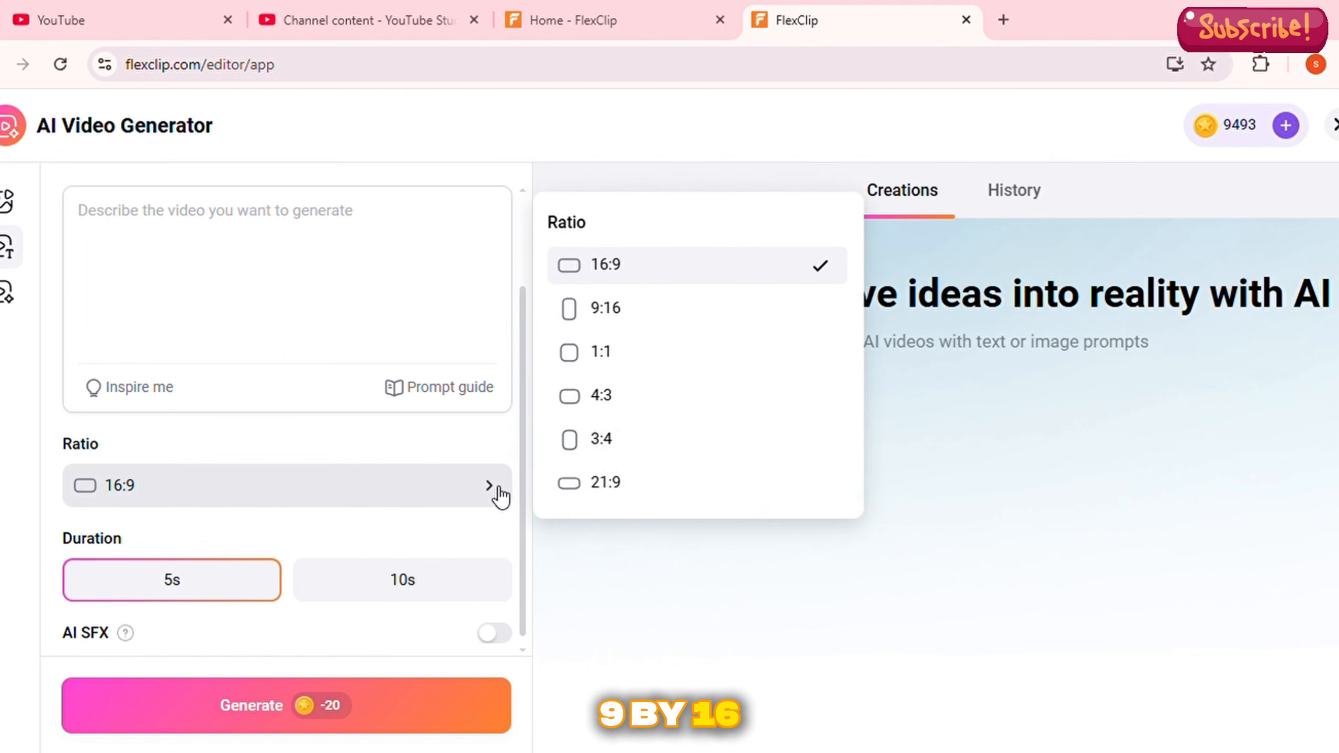
{"action": "left_click", "coordinate": [640, 320]}
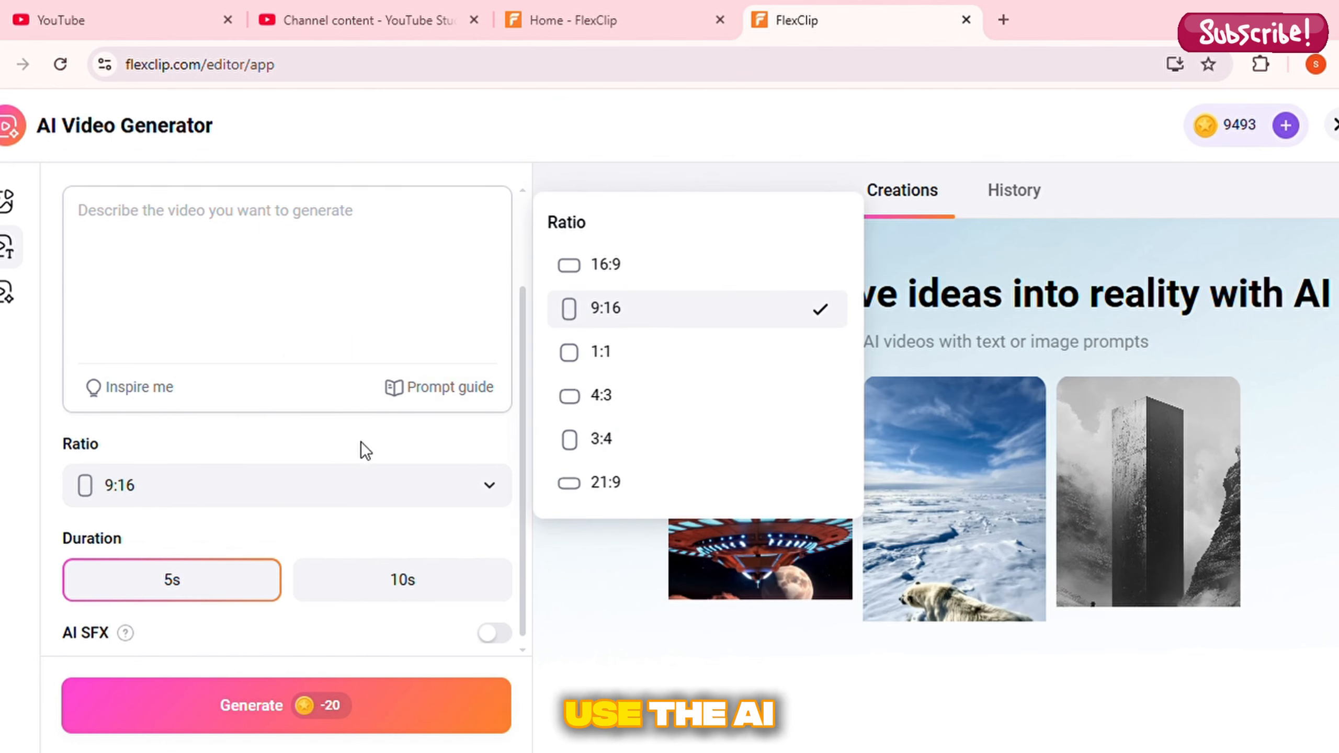
{"action": "left_click", "coordinate": [358, 582]}
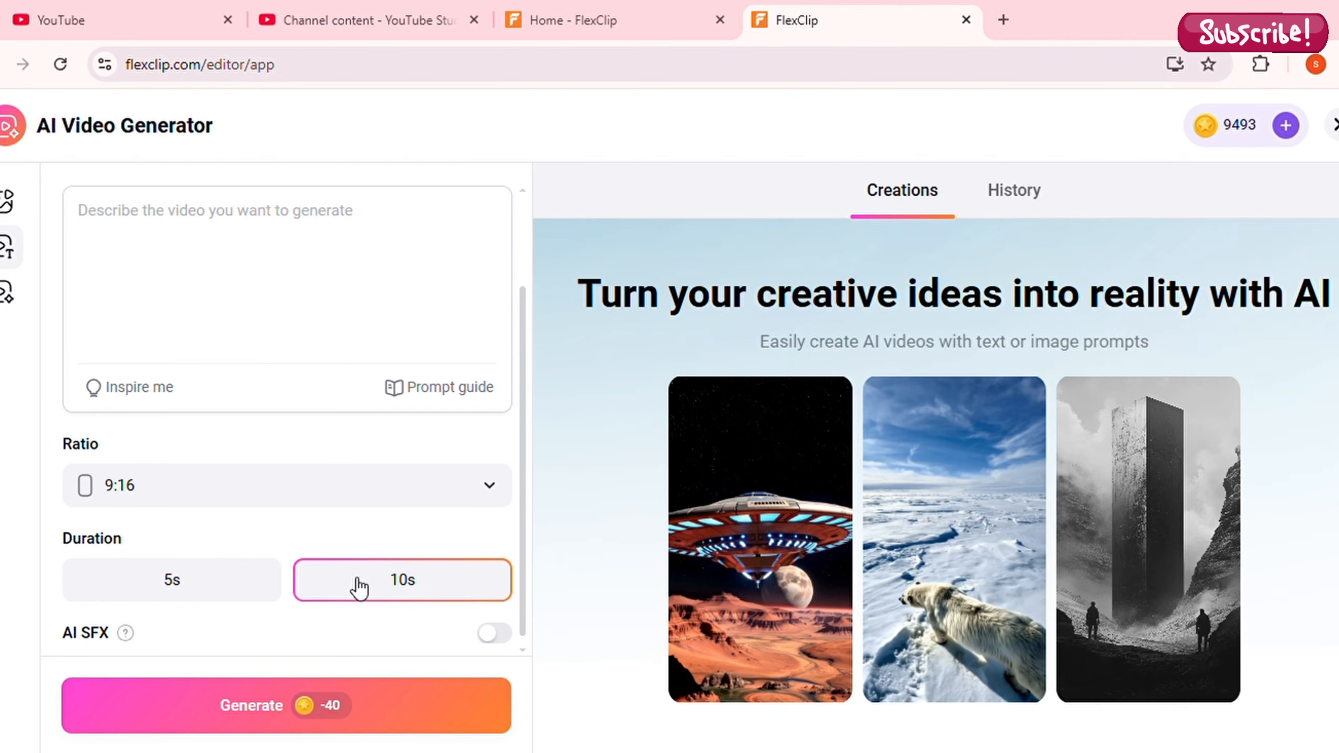
Paste the prepared scene-by-scene motivational video prompt and generate the AI video
{"action": "scroll", "coordinate": [359, 586], "scroll_direction": "up", "scroll_amount": 3}
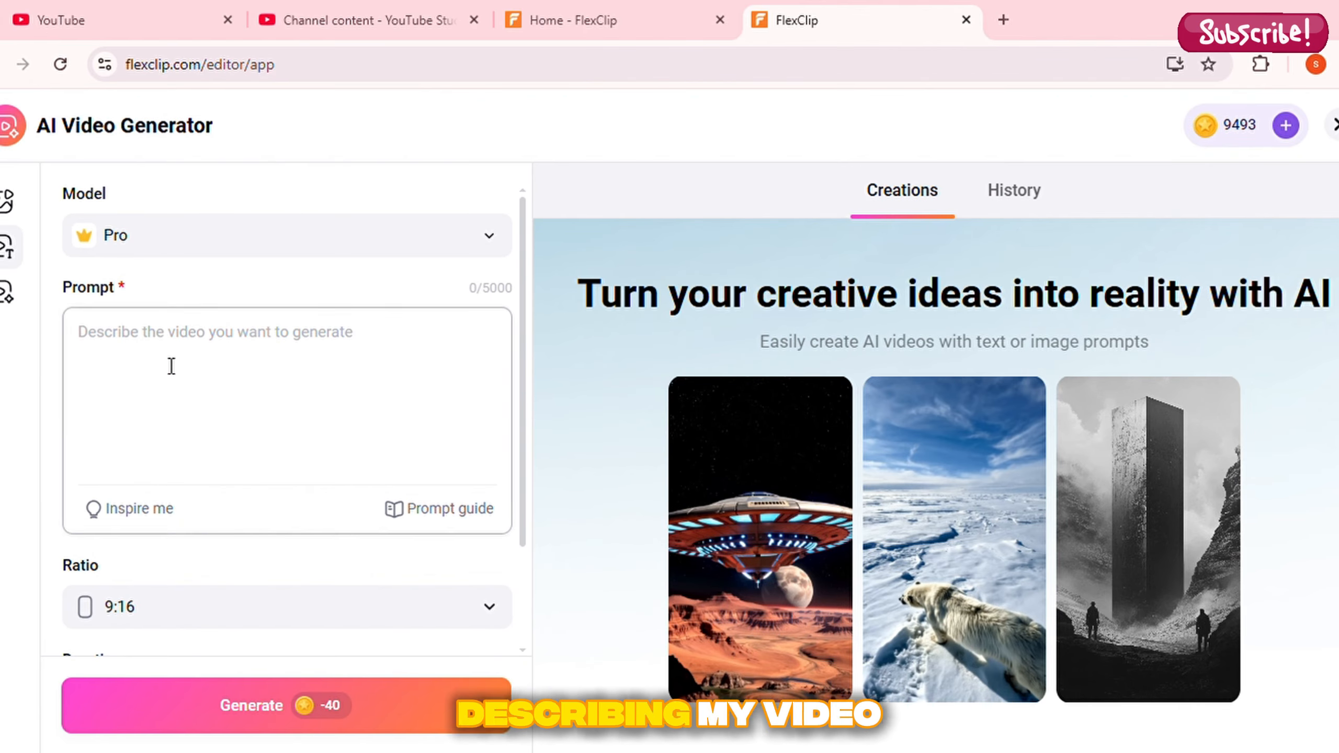
{"action": "left_click", "coordinate": [327, 363]}
{"action": "key", "text": "ctrl+v"}
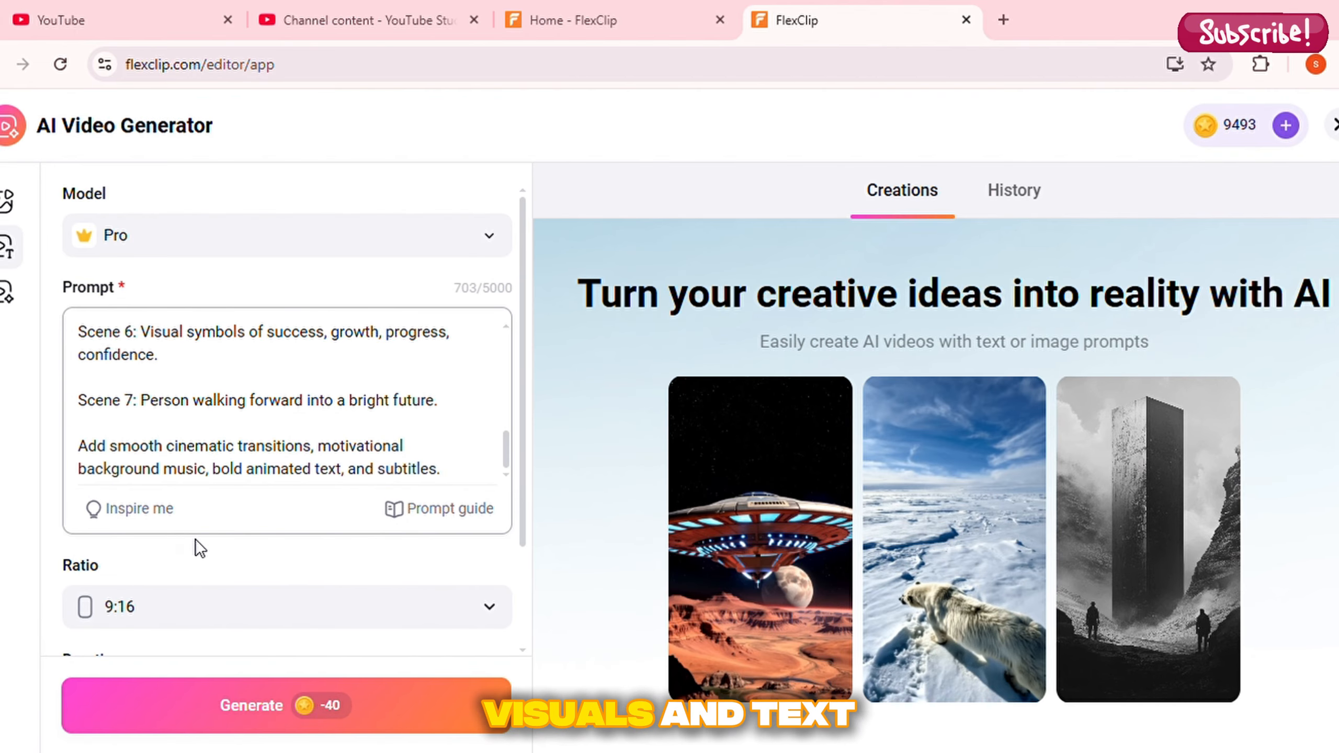
{"action": "scroll", "coordinate": [195, 539], "scroll_direction": "down", "scroll_amount": 2}
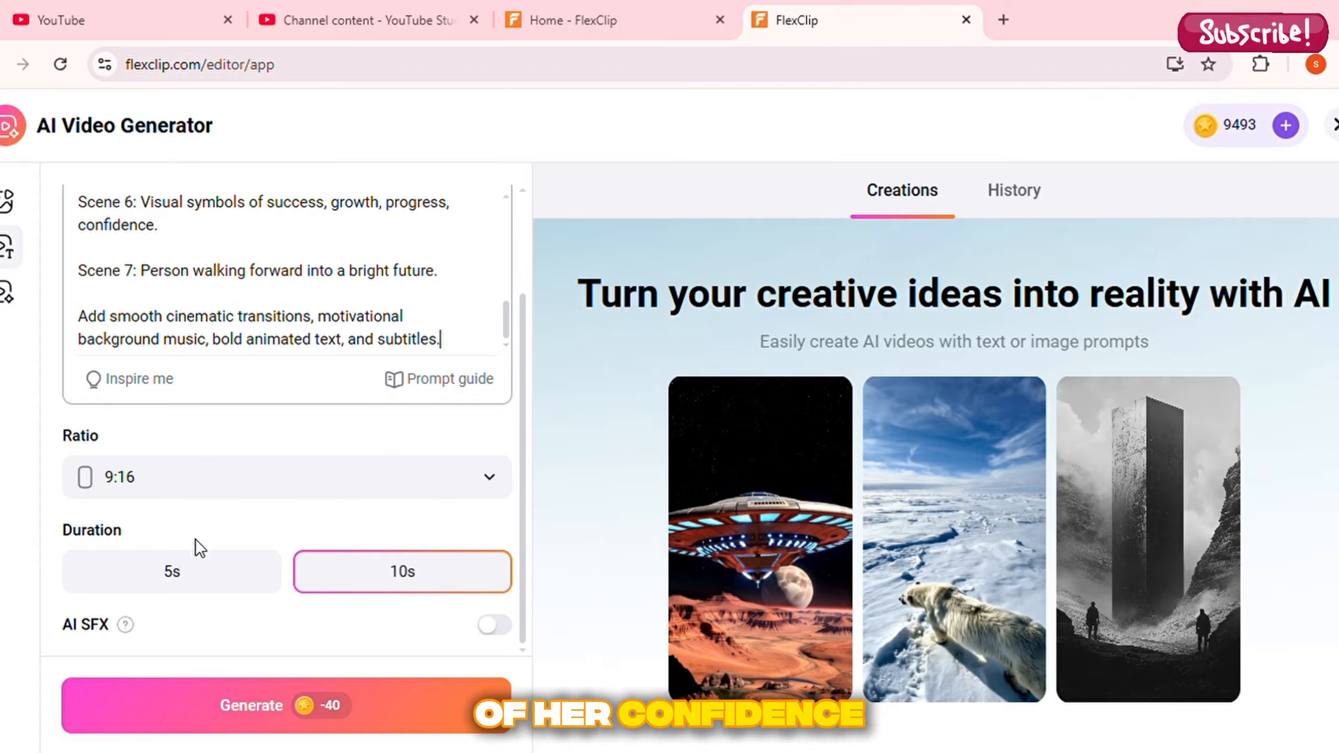
{"action": "left_click", "coordinate": [278, 702]}
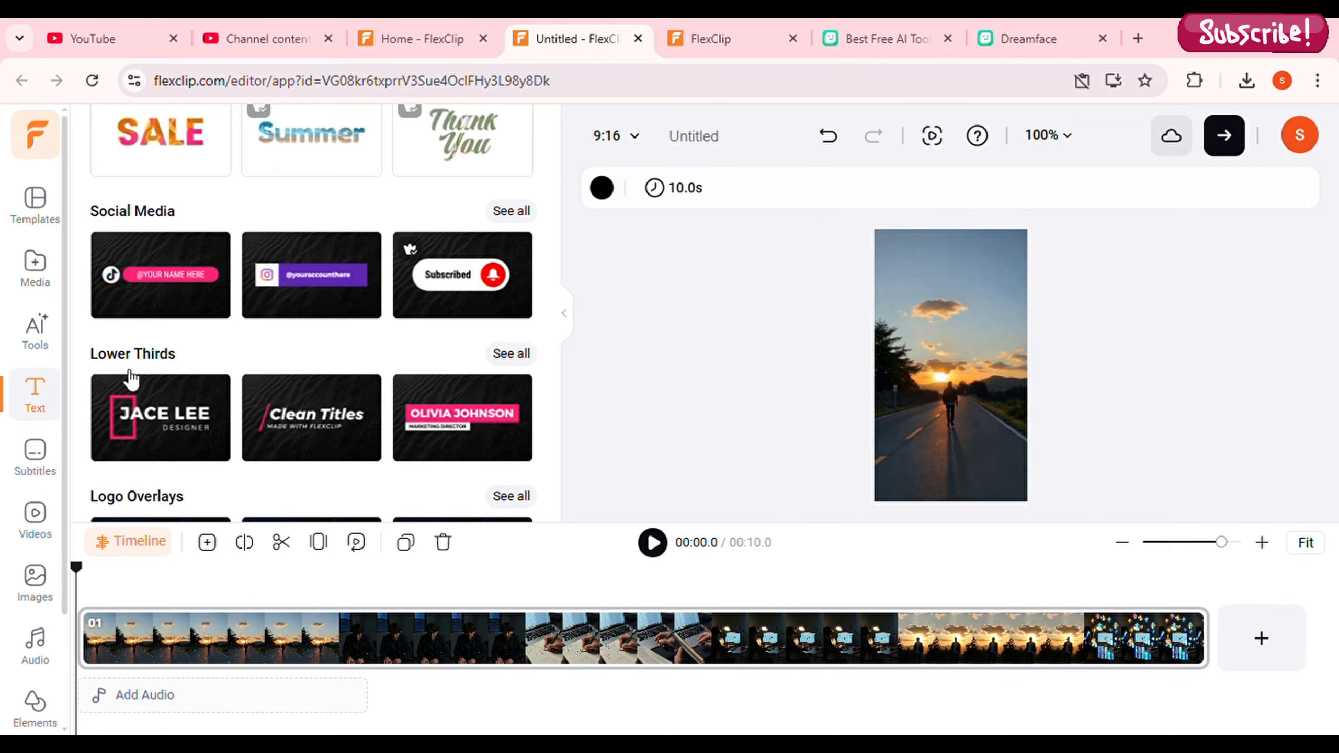
Add the first Lower Thirds title to the video, select its name text and open the text's animation options
{"action": "scroll", "coordinate": [221, 376], "scroll_direction": "down", "scroll_amount": 10}
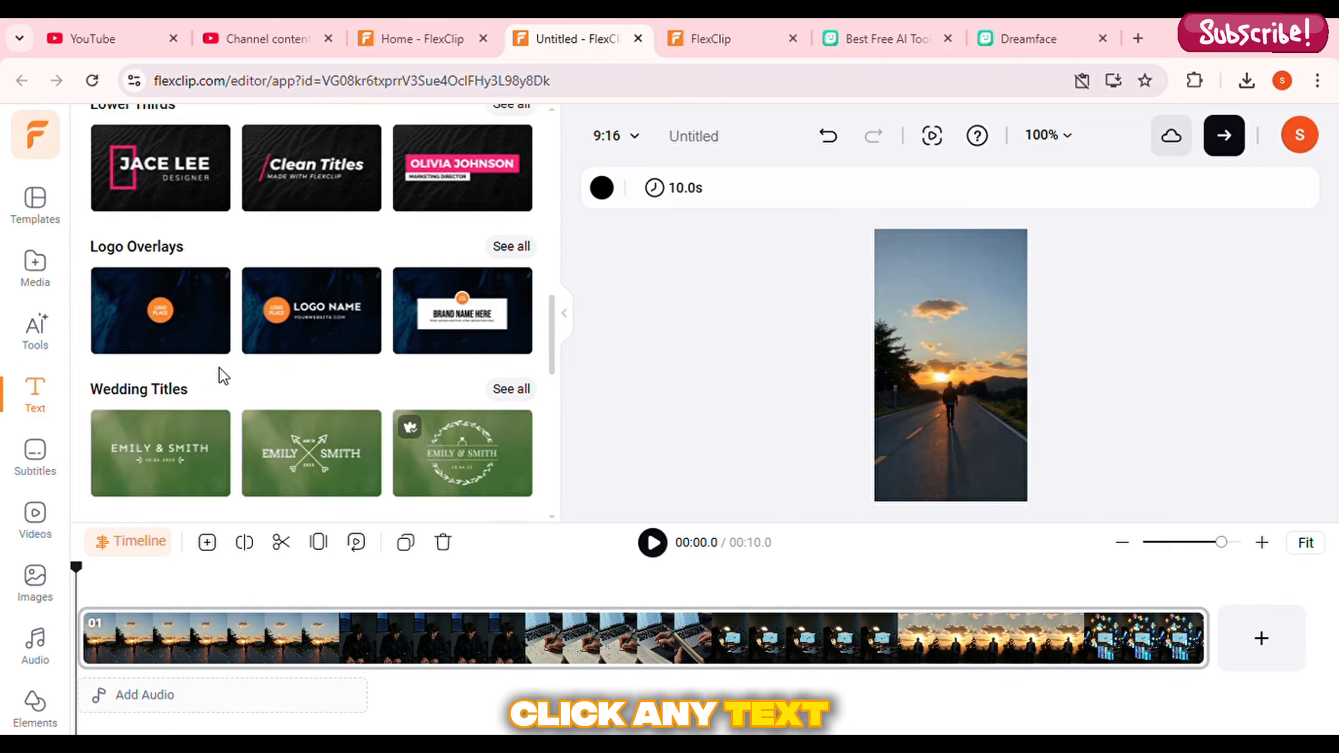
{"action": "scroll", "coordinate": [222, 376], "scroll_direction": "up", "scroll_amount": 10}
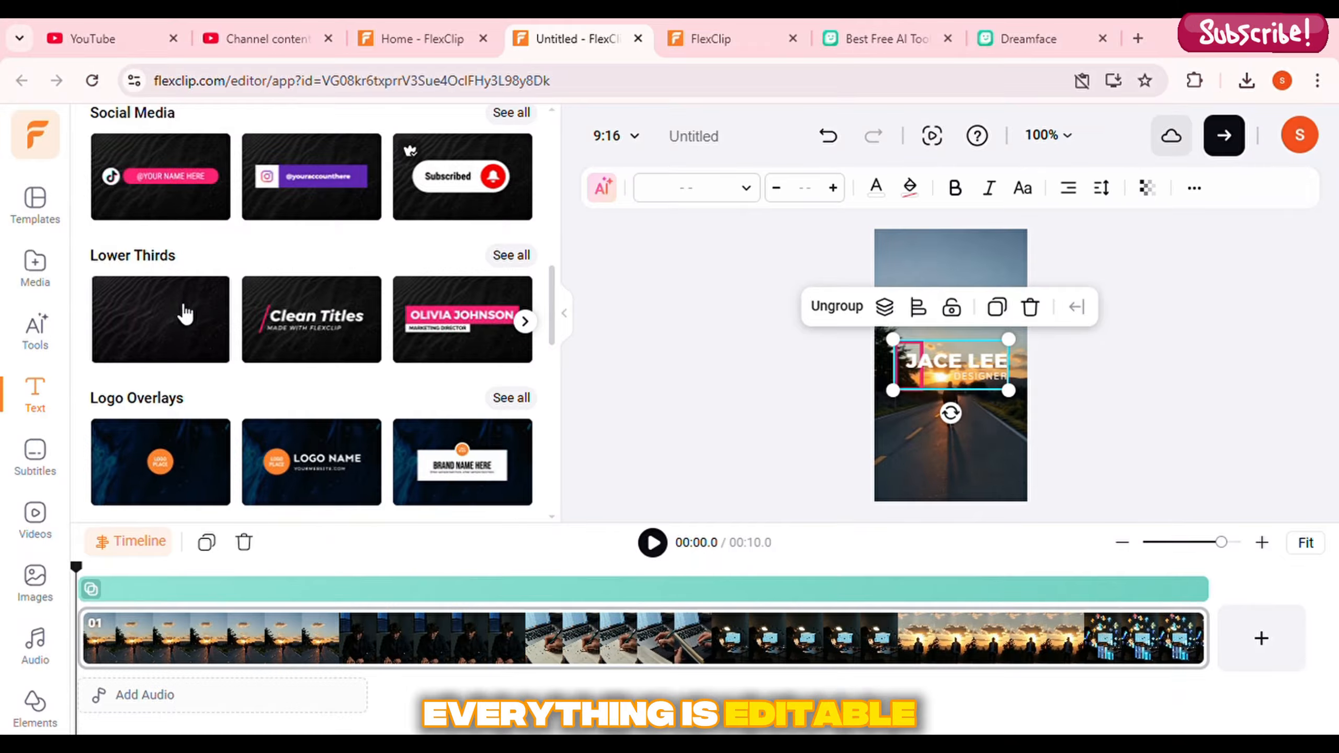
{"action": "left_click", "coordinate": [976, 374]}
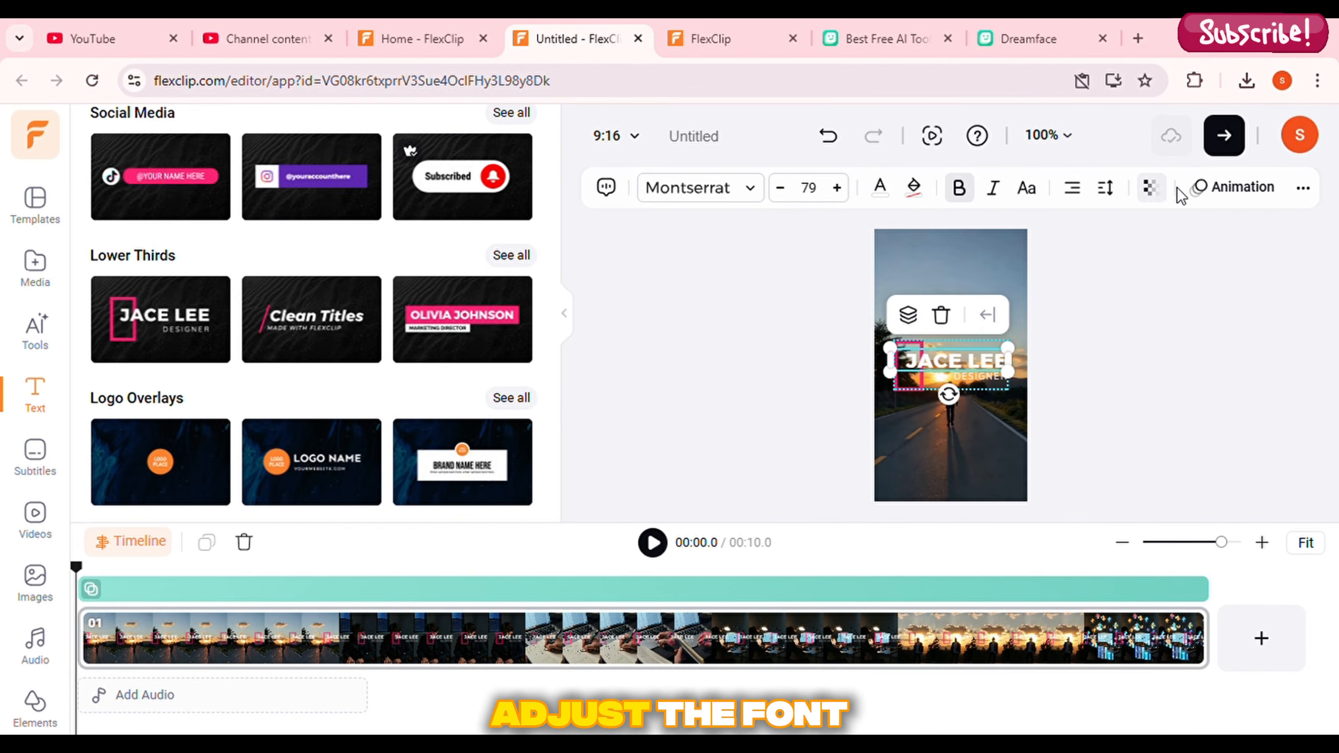
{"action": "left_click", "coordinate": [1219, 201]}
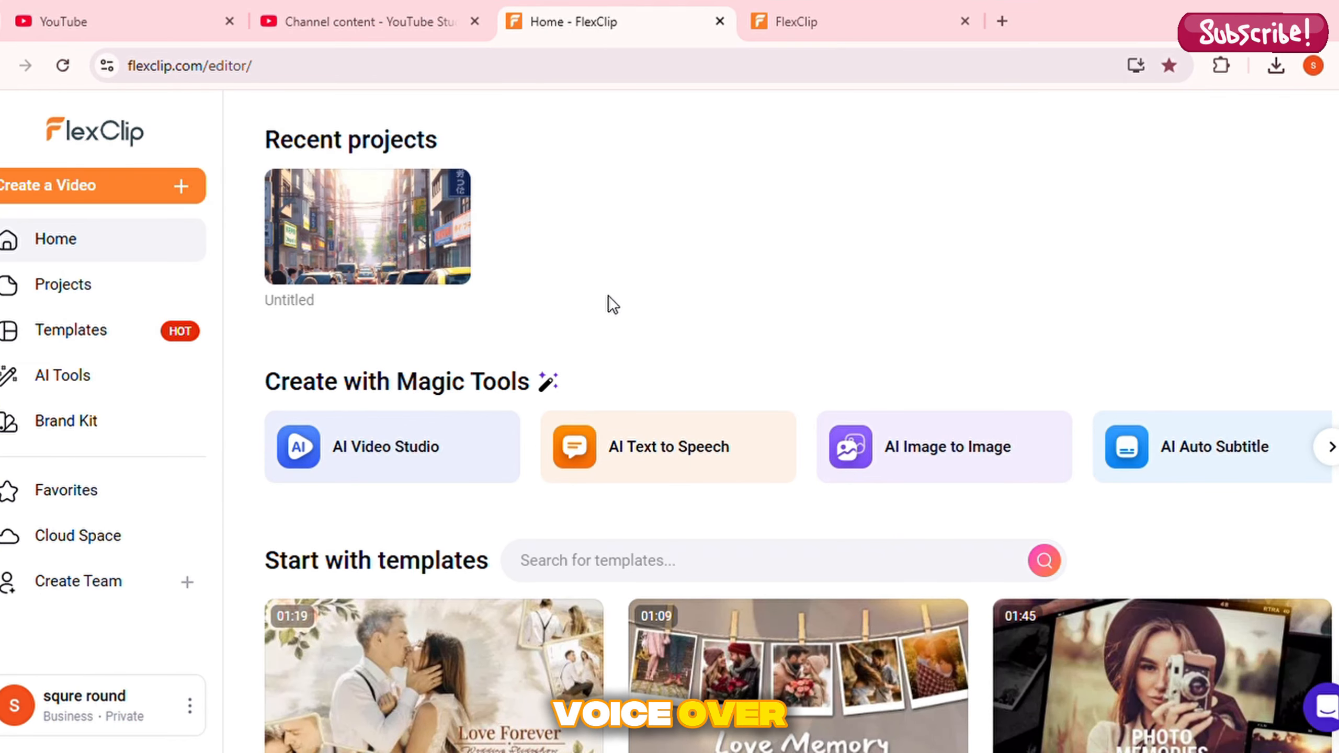
Open AI Text to Speech and review the script, voice settings and available languages
{"action": "left_click", "coordinate": [647, 455]}
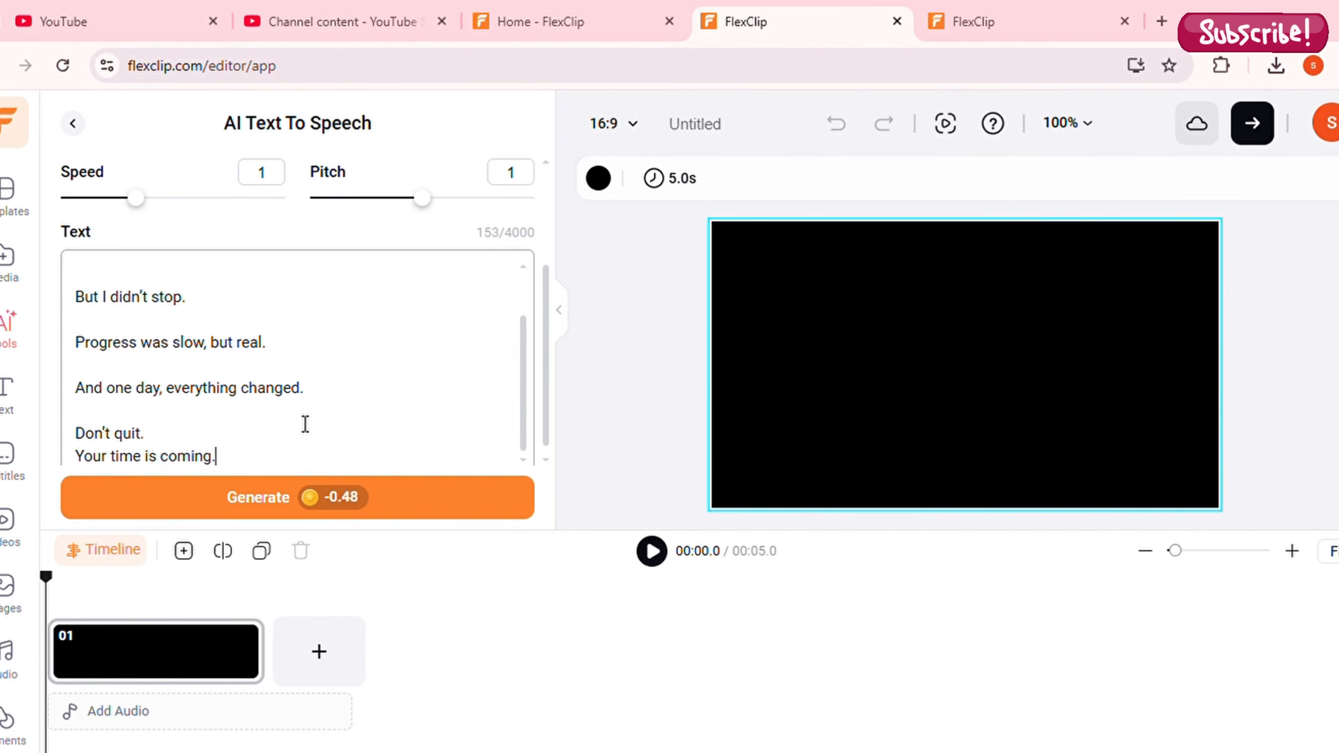
{"action": "scroll", "coordinate": [305, 424], "scroll_direction": "up", "scroll_amount": 1}
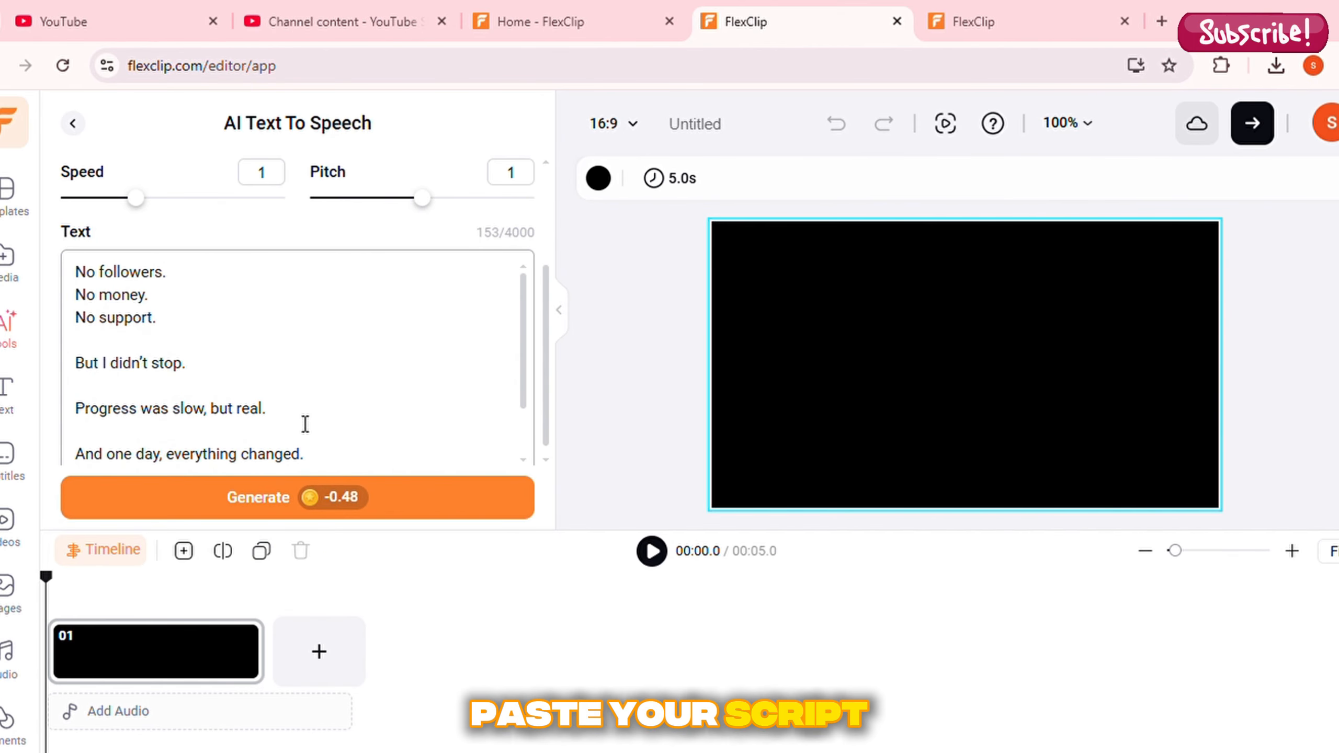
{"action": "scroll", "coordinate": [227, 302], "scroll_direction": "up", "scroll_amount": 3}
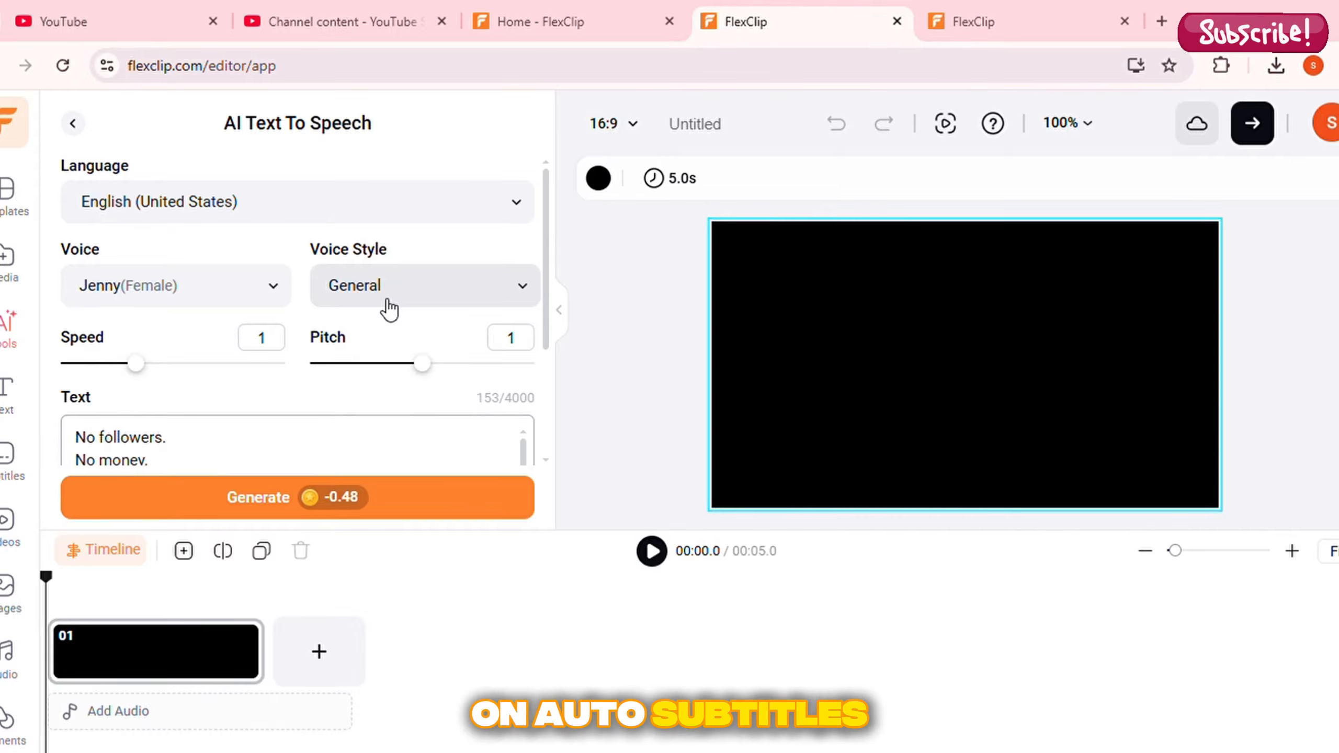
{"action": "left_click", "coordinate": [520, 206]}
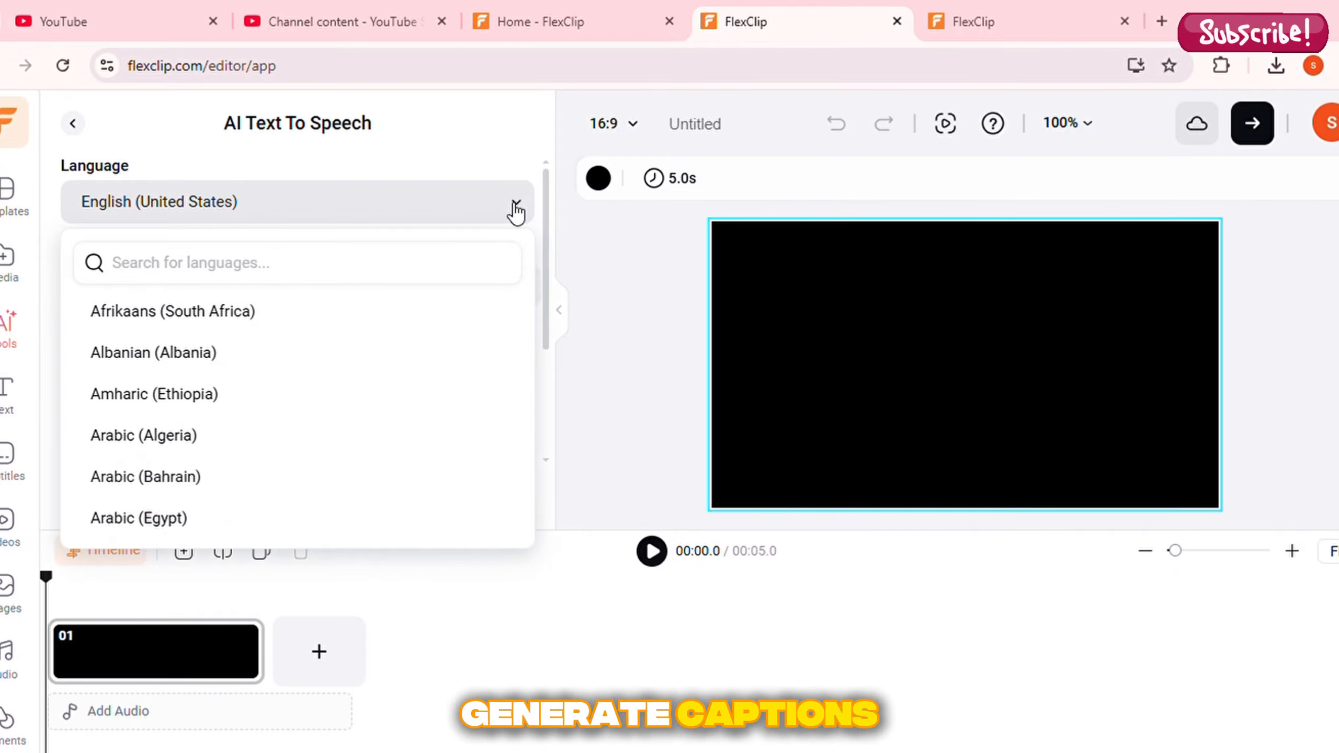
{"action": "left_click", "coordinate": [516, 208]}
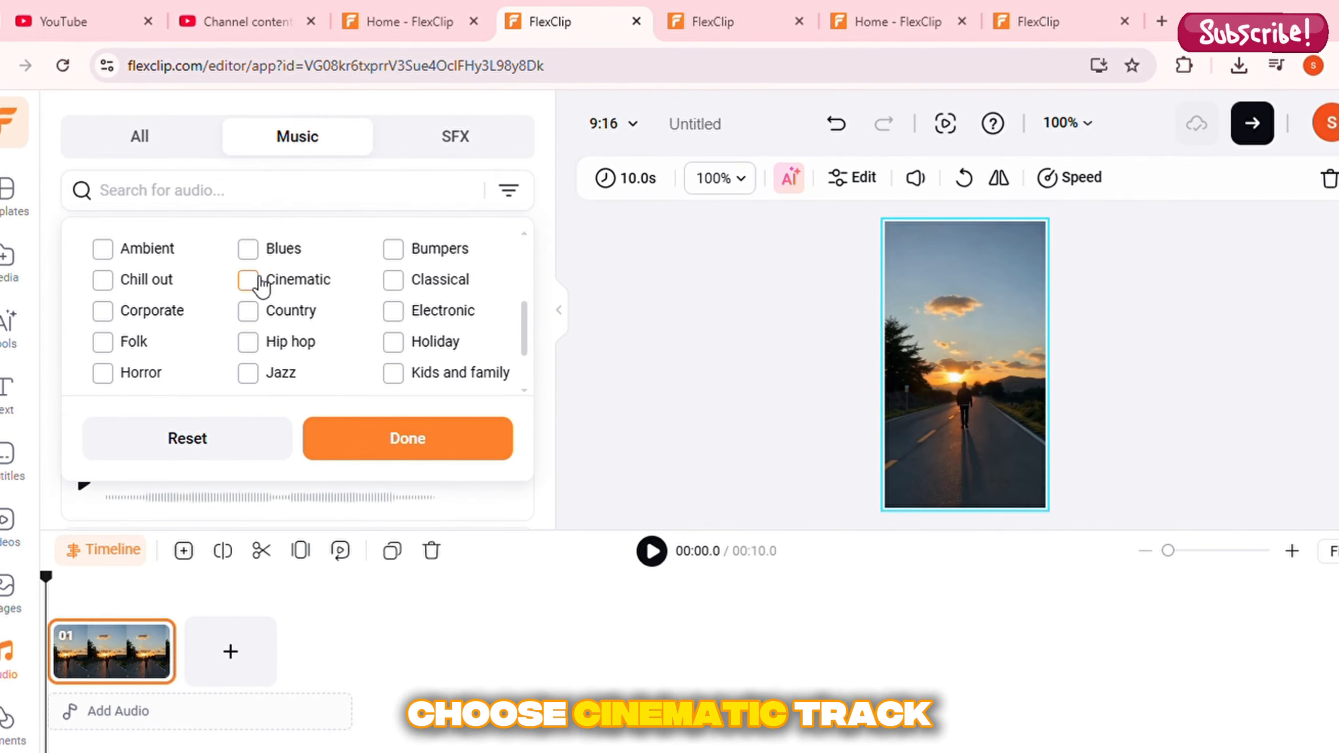
Filter the music library by Cinematic and lower the added background track's volume to about 6
{"action": "left_click", "coordinate": [258, 281]}
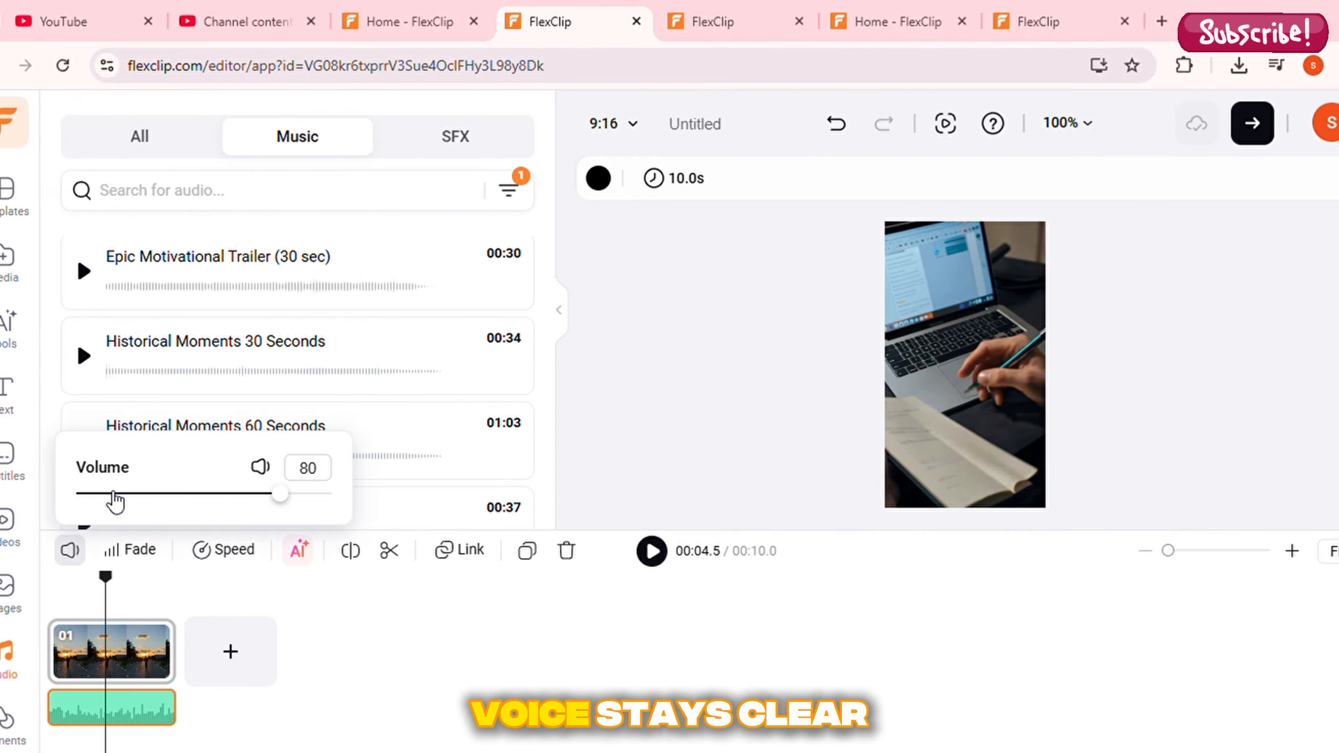
{"action": "left_click", "coordinate": [109, 494]}
{"action": "left_click", "coordinate": [98, 495]}
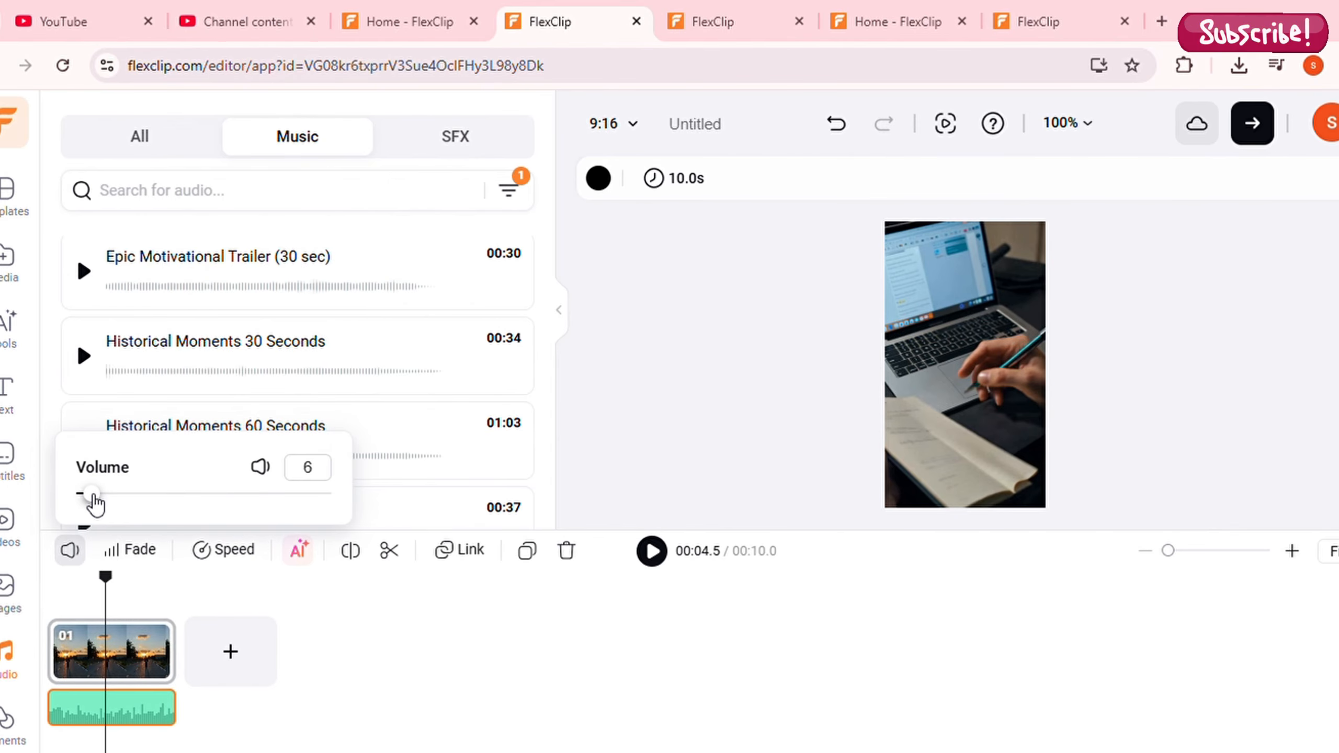
{"action": "left_click", "coordinate": [90, 495]}
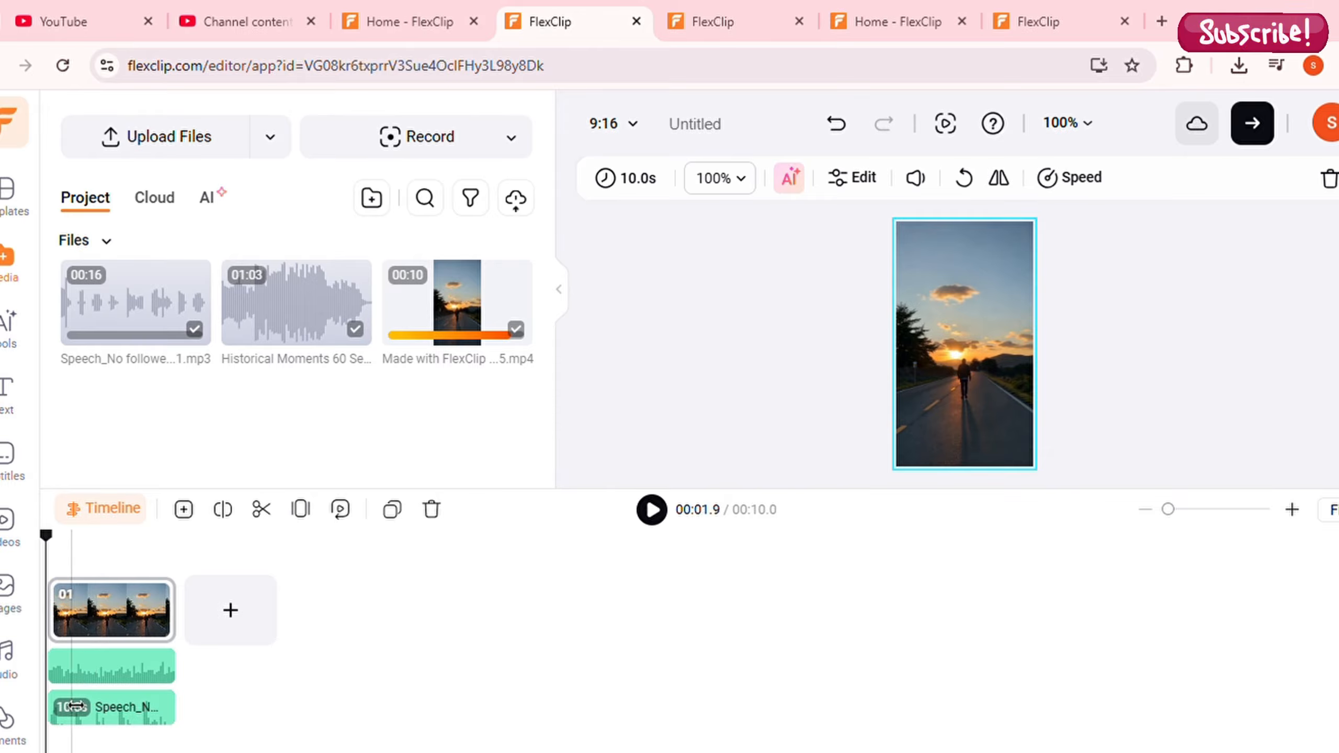
Preview the edited video, export it at 1080p, 30fps and Recommended Quality, and play the exported result
{"action": "key", "text": "space"}
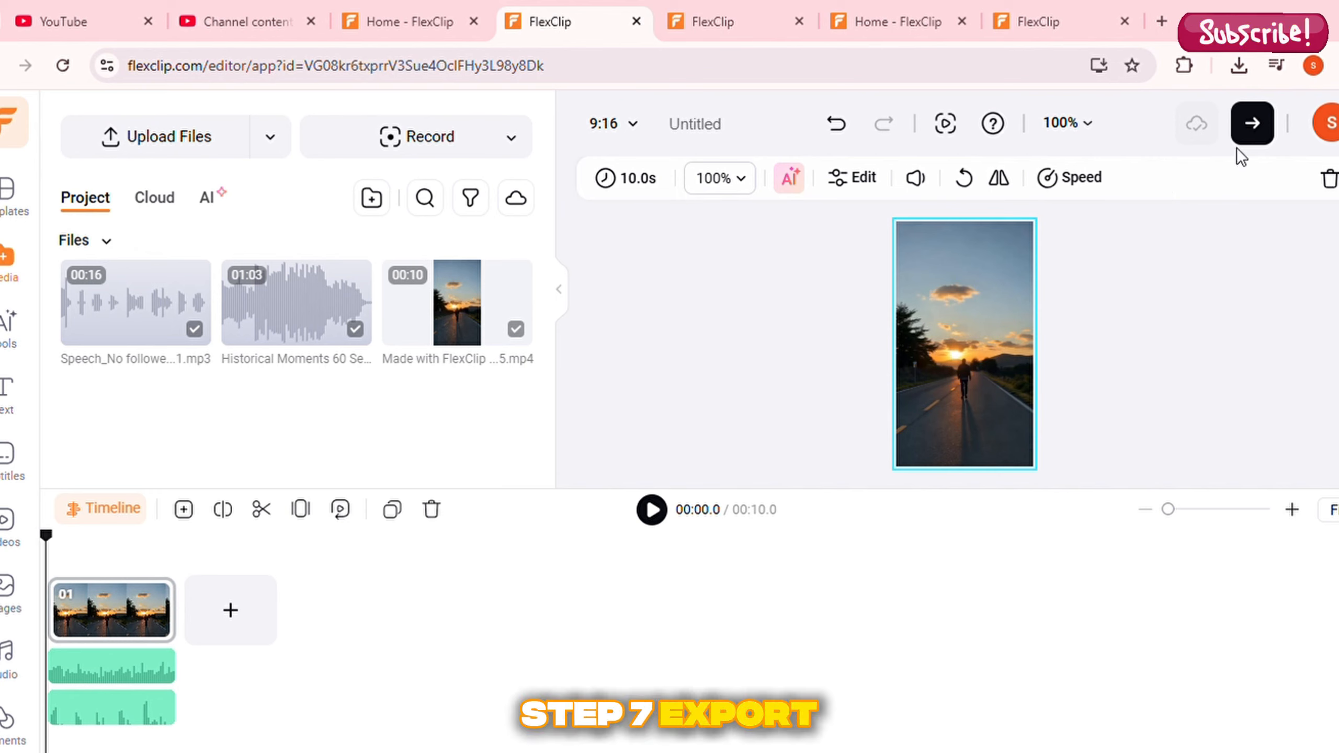
{"action": "left_click", "coordinate": [1258, 132]}
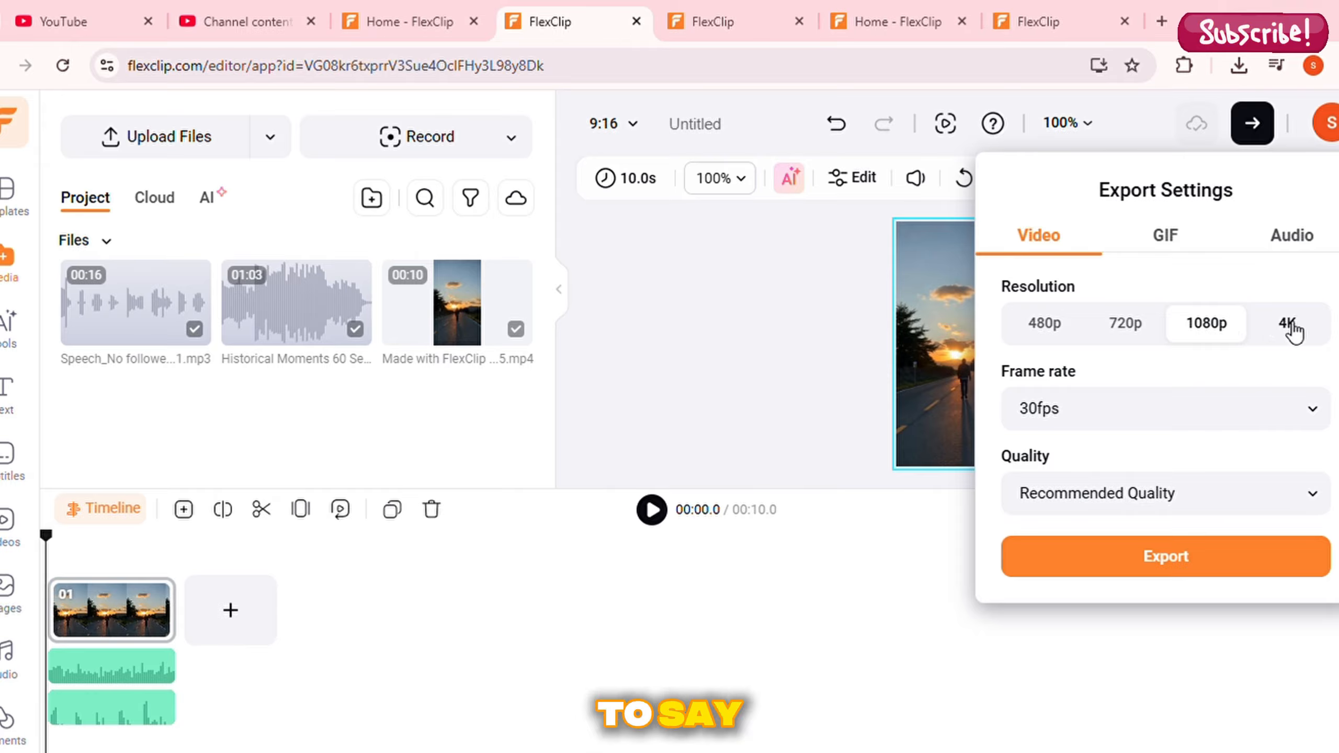
{"action": "left_click", "coordinate": [1289, 324]}
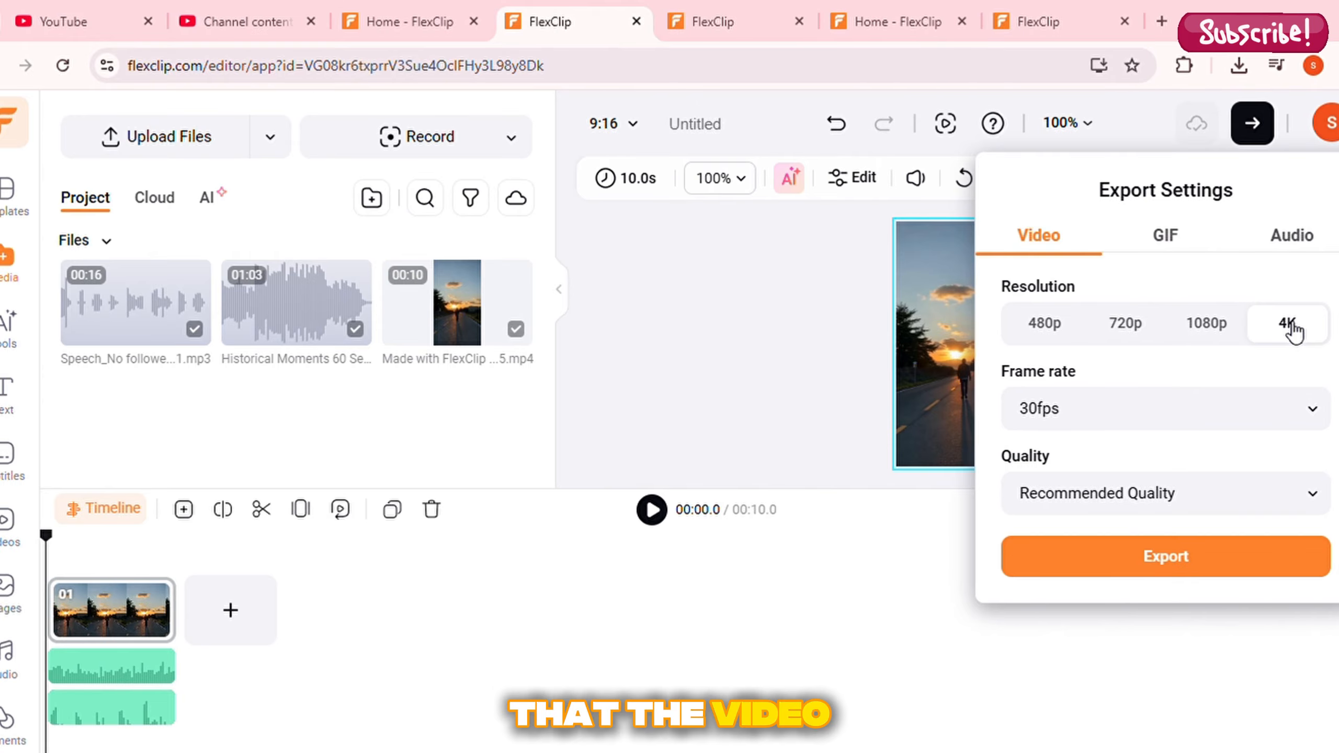
{"action": "left_click", "coordinate": [1204, 338]}
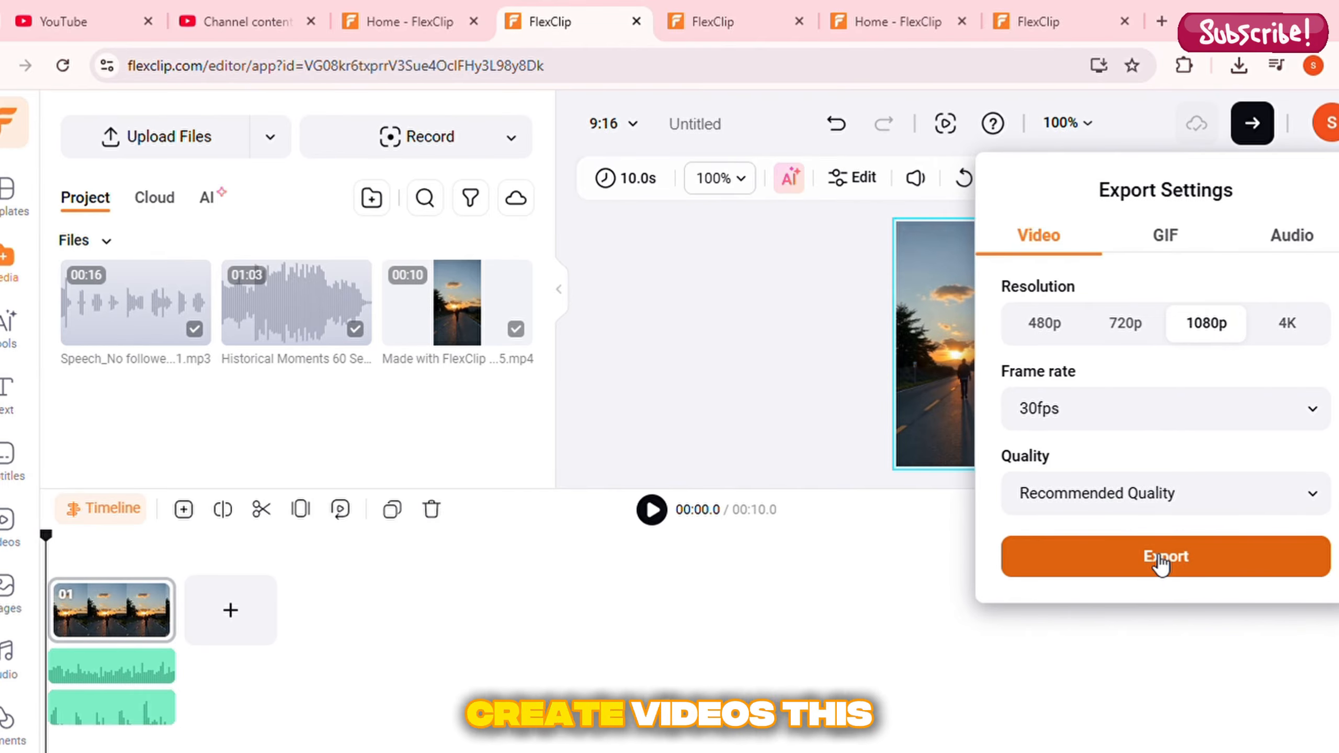
{"action": "left_click", "coordinate": [1162, 558]}
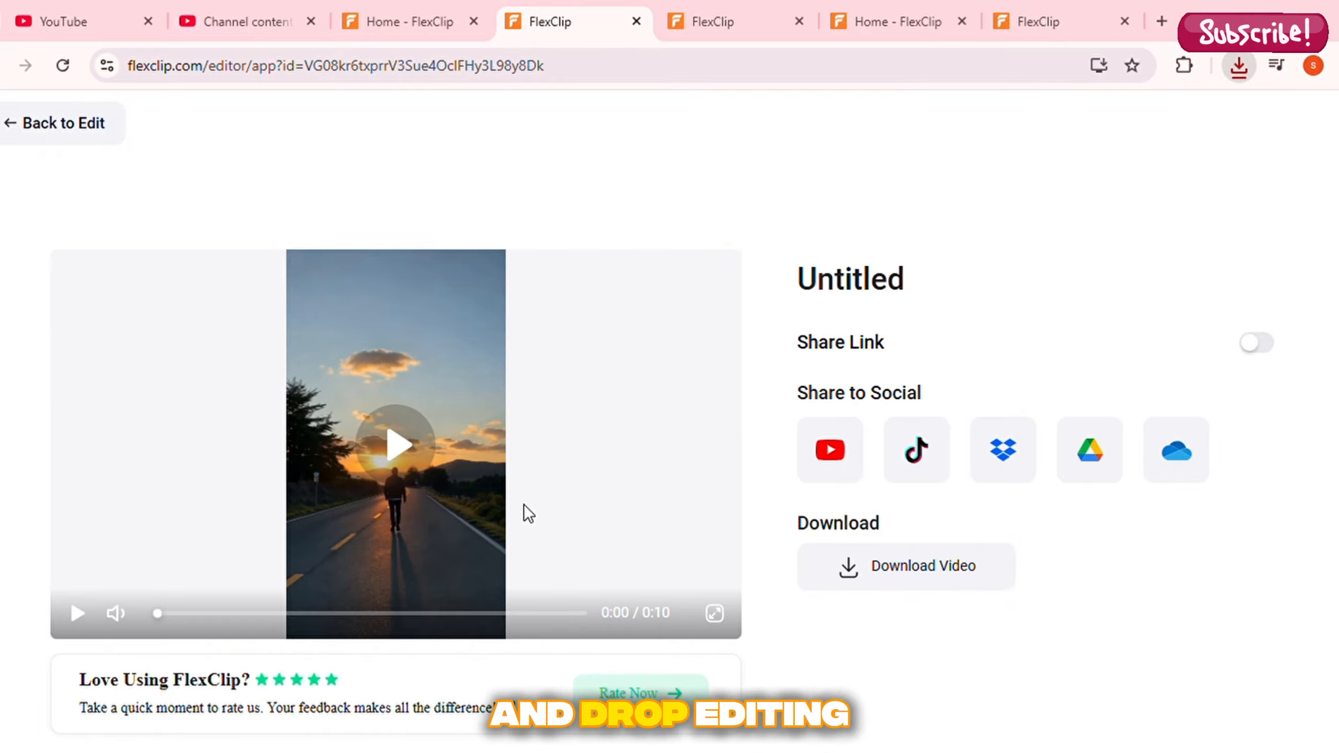
{"action": "left_click", "coordinate": [380, 454]}
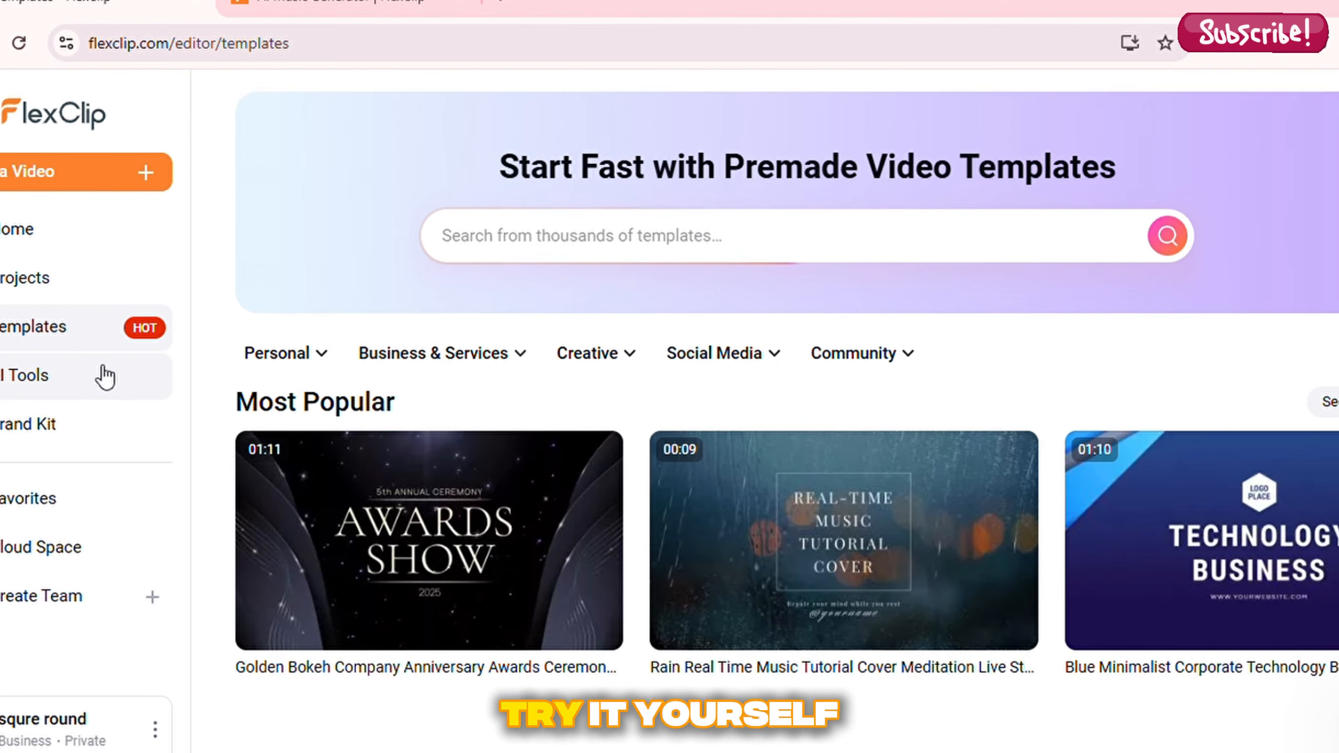
Browse the template gallery down to the Slideshow and Recently Added sections
{"action": "scroll", "coordinate": [232, 530], "scroll_direction": "down", "scroll_amount": 3}
{"action": "scroll", "coordinate": [228, 523], "scroll_direction": "down", "scroll_amount": 10}
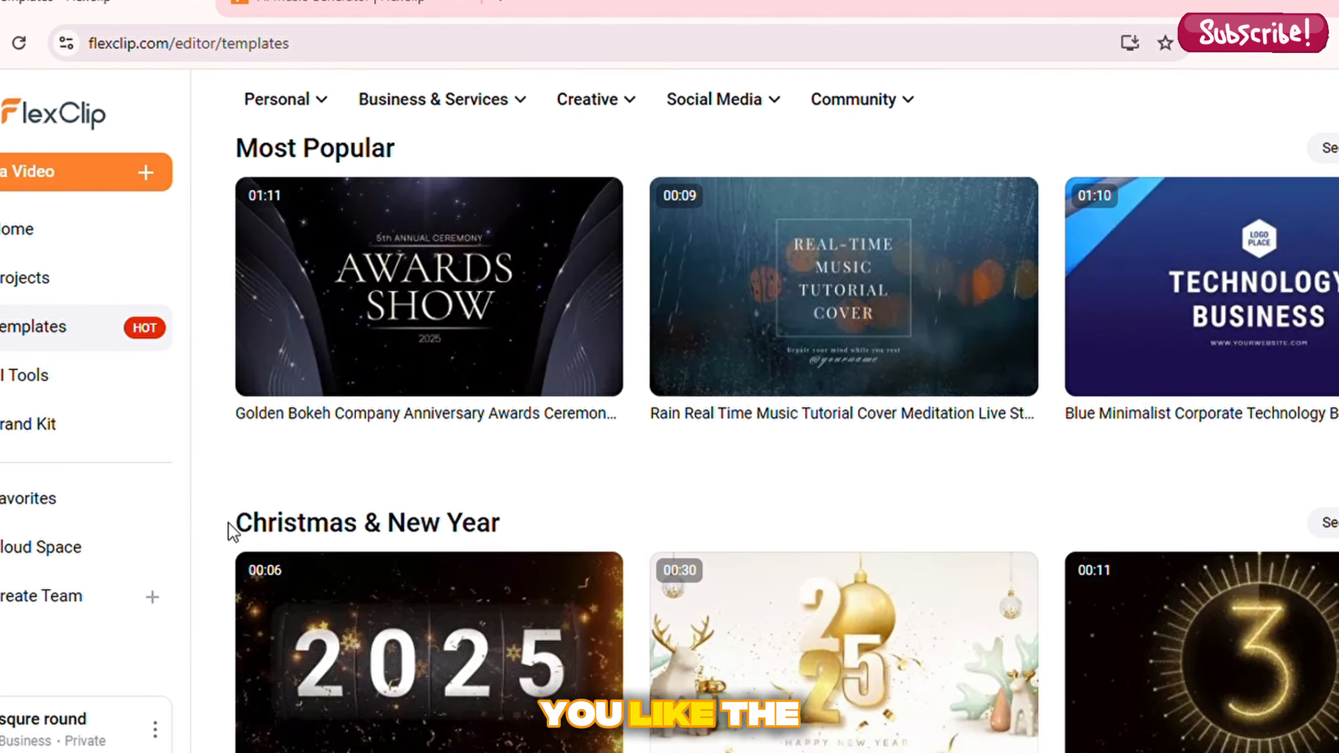
{"action": "scroll", "coordinate": [228, 523], "scroll_direction": "down", "scroll_amount": 10}
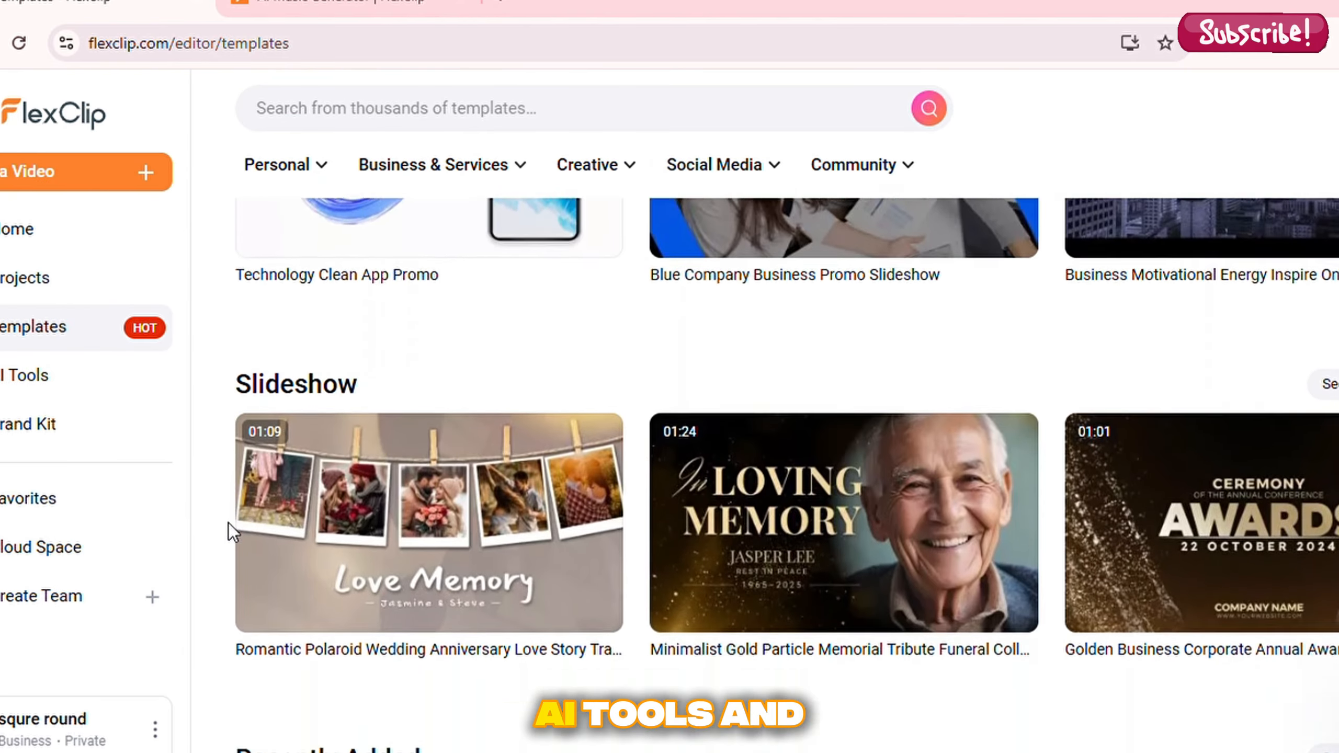
{"action": "scroll", "coordinate": [228, 524], "scroll_direction": "up", "scroll_amount": 6}
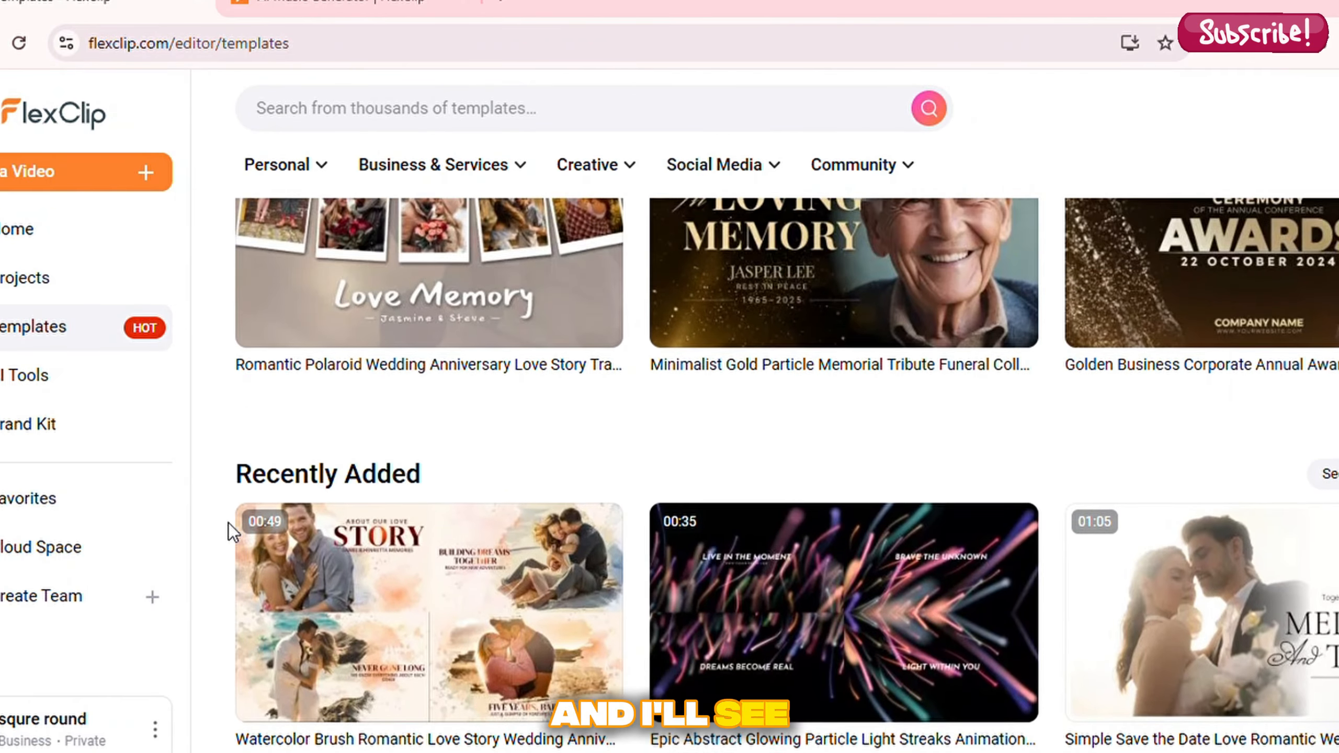